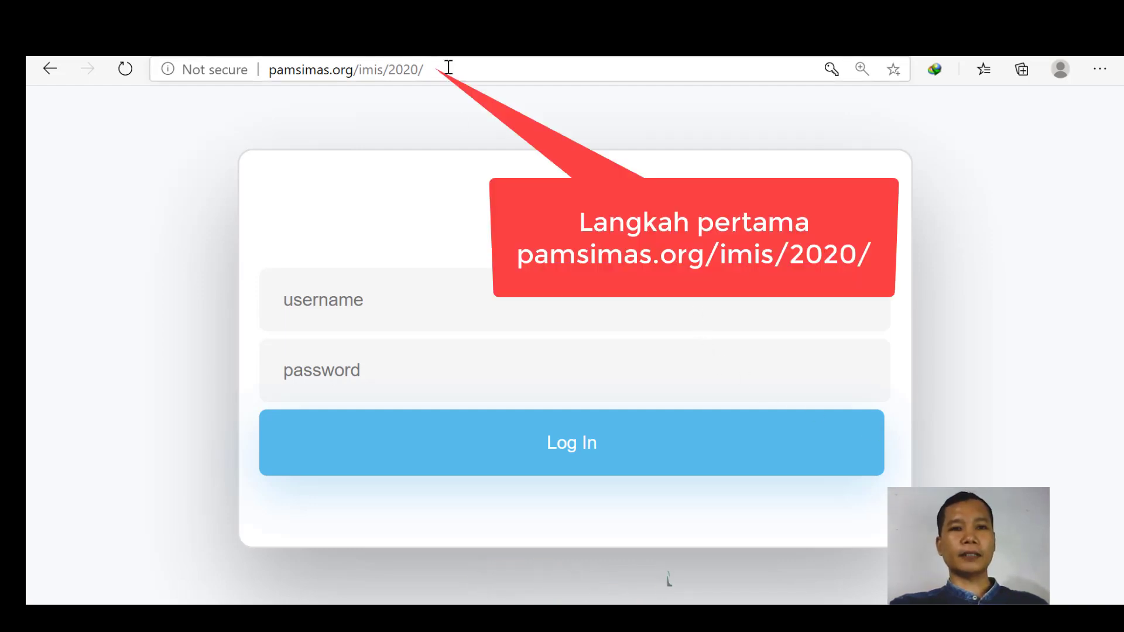
pyautogui.moveTo(449, 67); pyautogui.dragTo(263, 70)
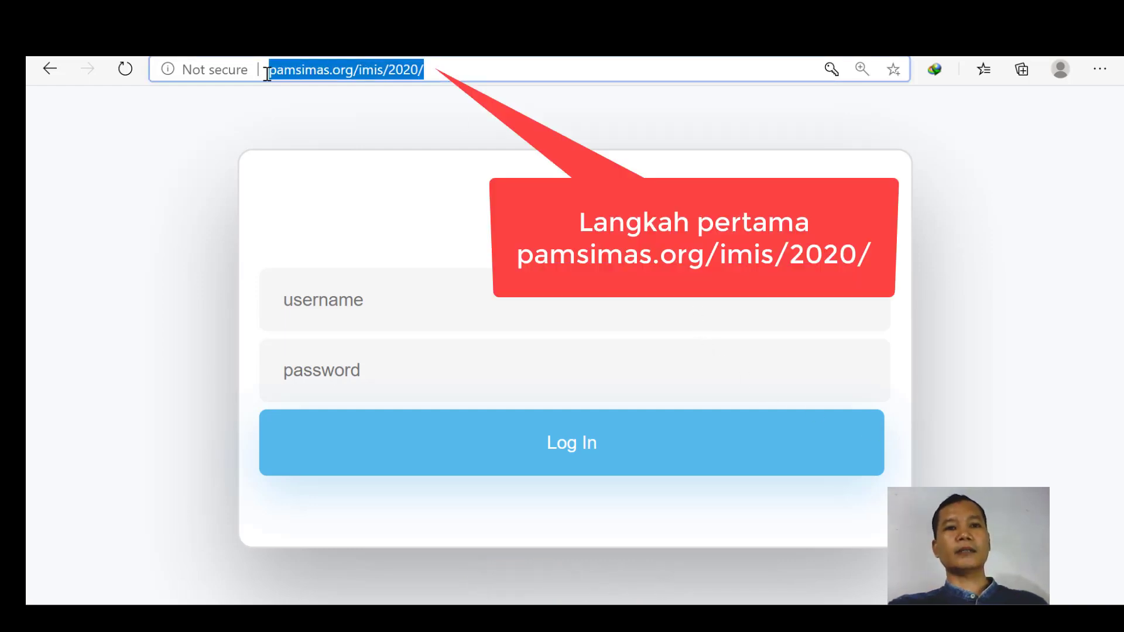
pyautogui.click(264, 72)
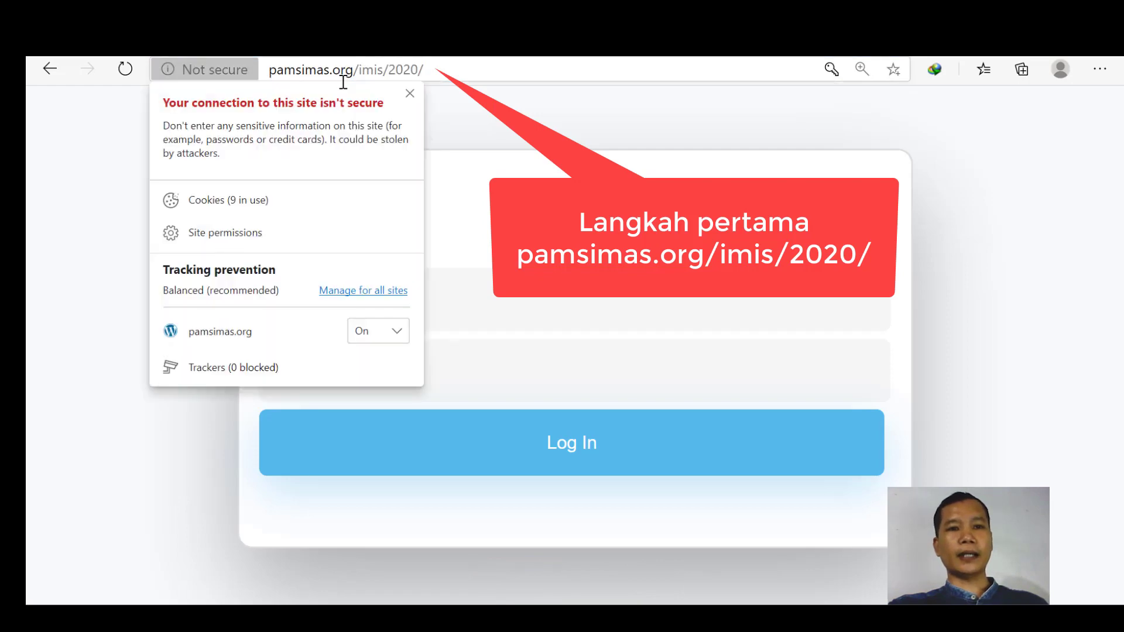
pyautogui.click(450, 70)
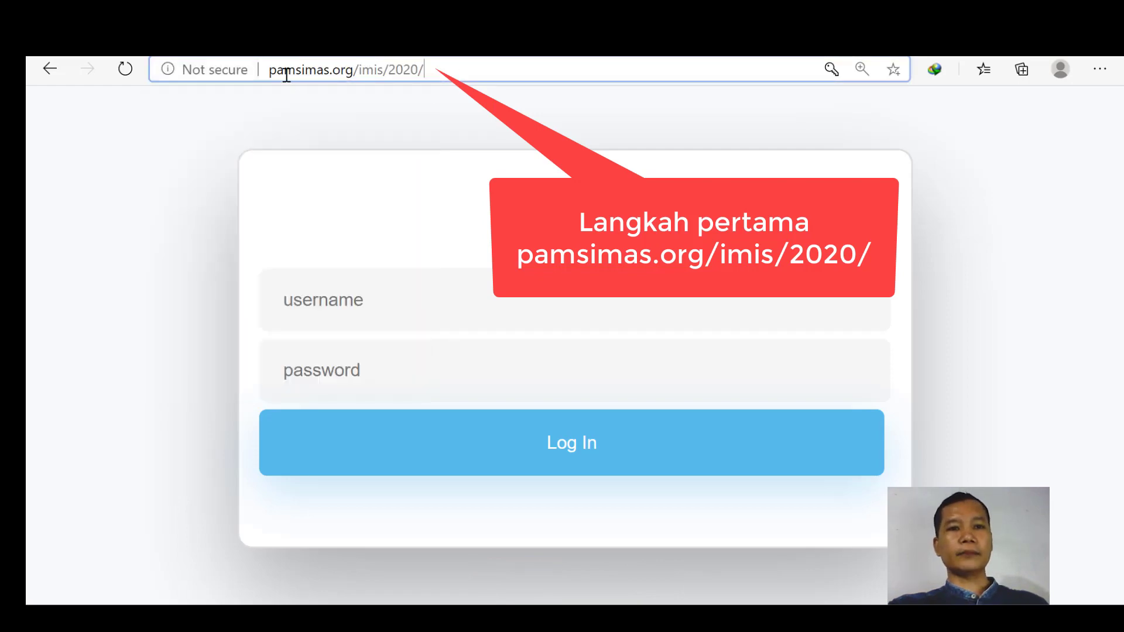
pyautogui.click(330, 72)
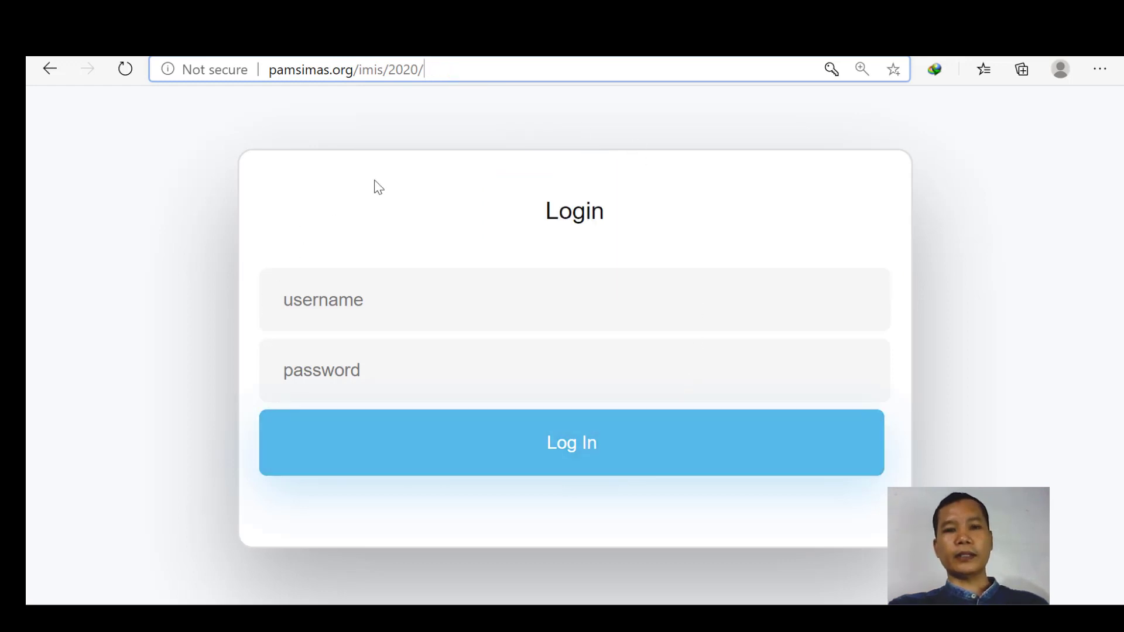
# Step: Log in with the saved DEAO account, filling in its username and the account password
pyautogui.click(372, 304)
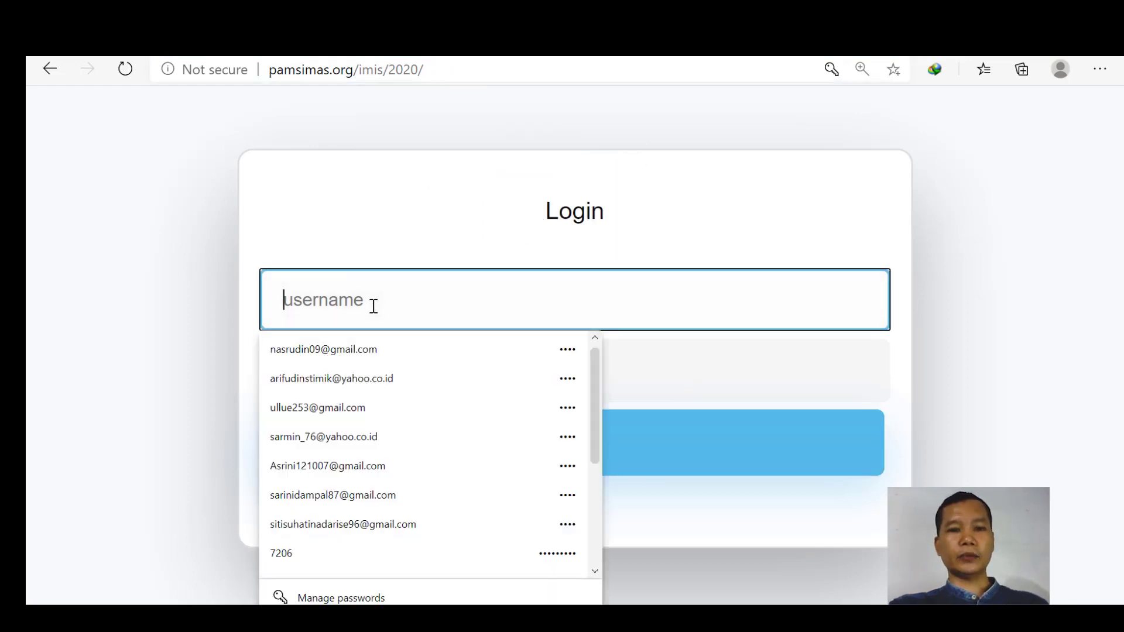
pyautogui.click(367, 349)
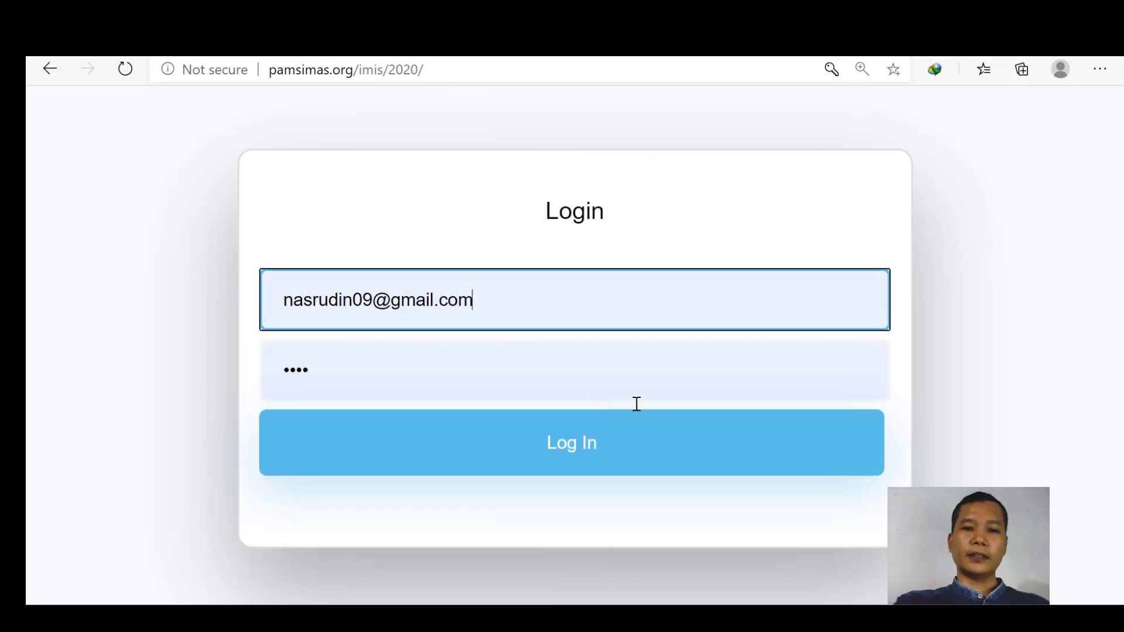
pyautogui.click(590, 449)
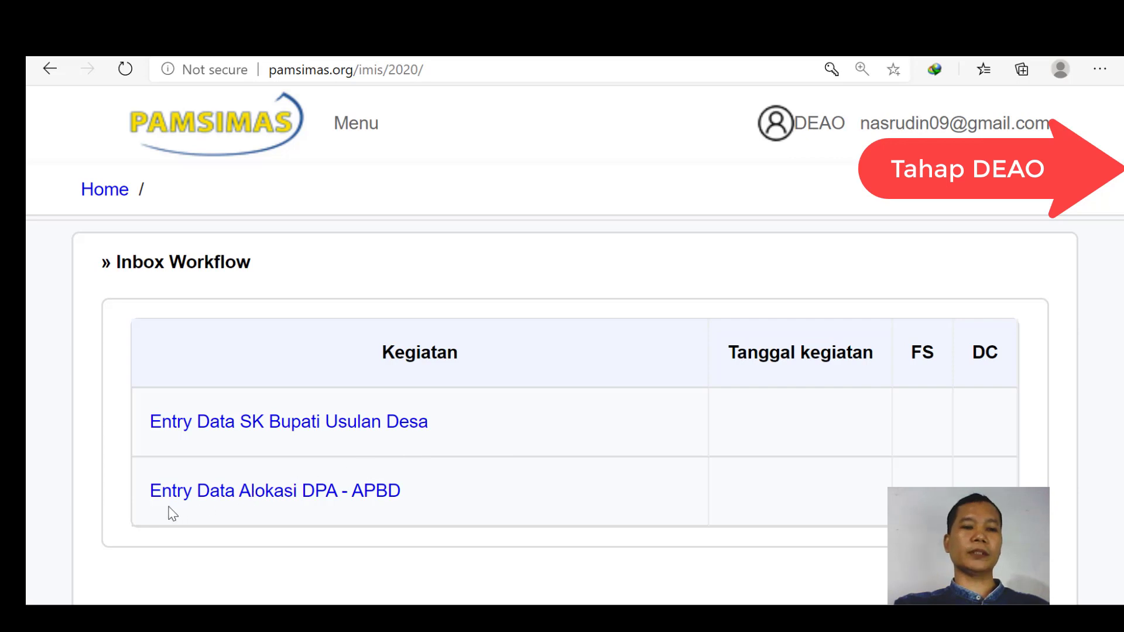
# Step: Review the logbook date, SK title, SK date and notes fields of the Tambah Data SK Bupati form under Entry Data SK Bupati Usulan Desa
pyautogui.click(396, 433)
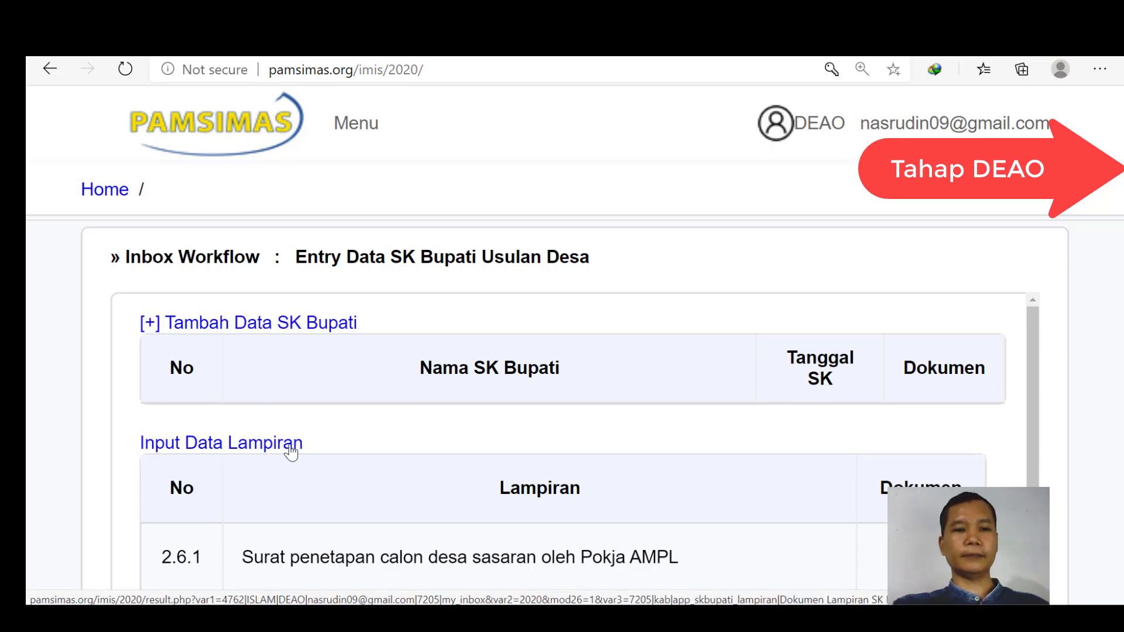
pyautogui.click(165, 326)
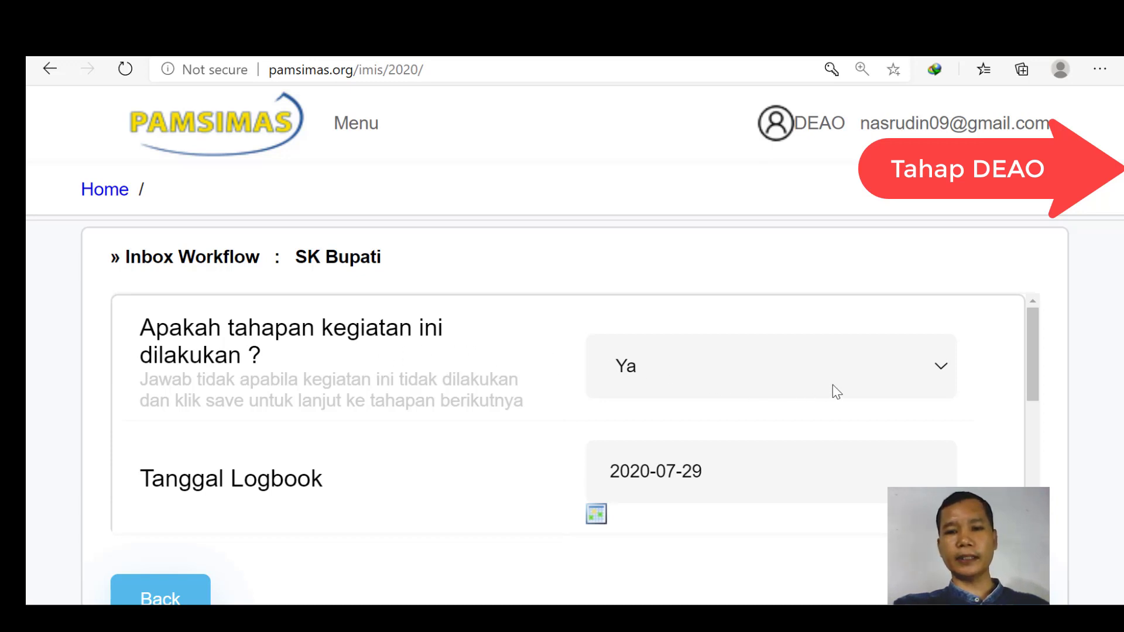
pyautogui.moveTo(1035, 378); pyautogui.dragTo(1036, 426)
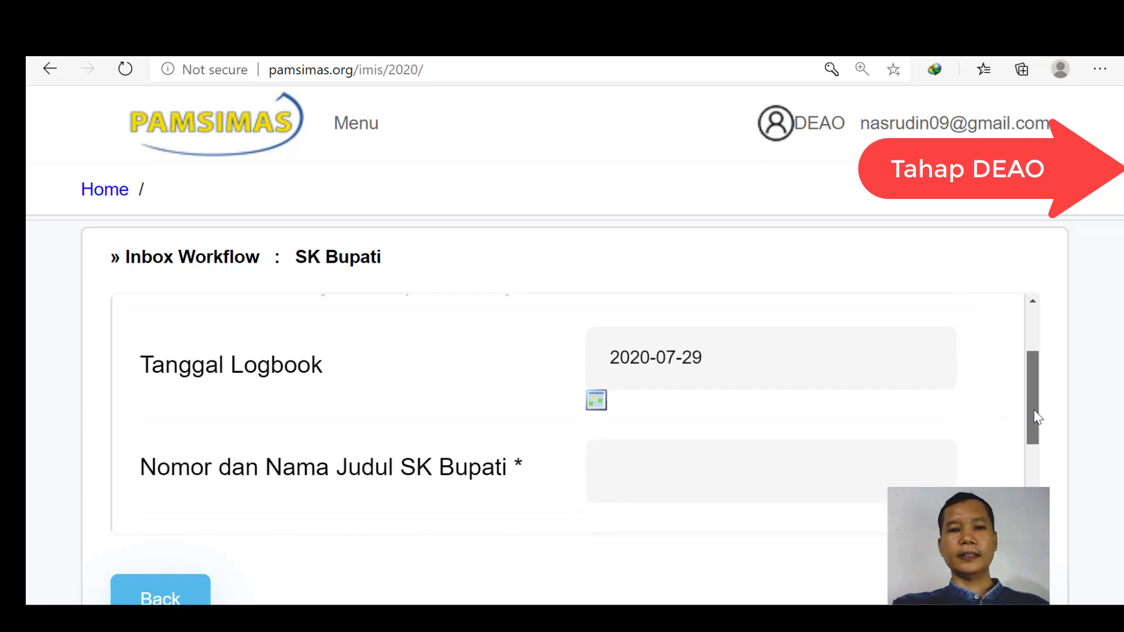
pyautogui.click(715, 369)
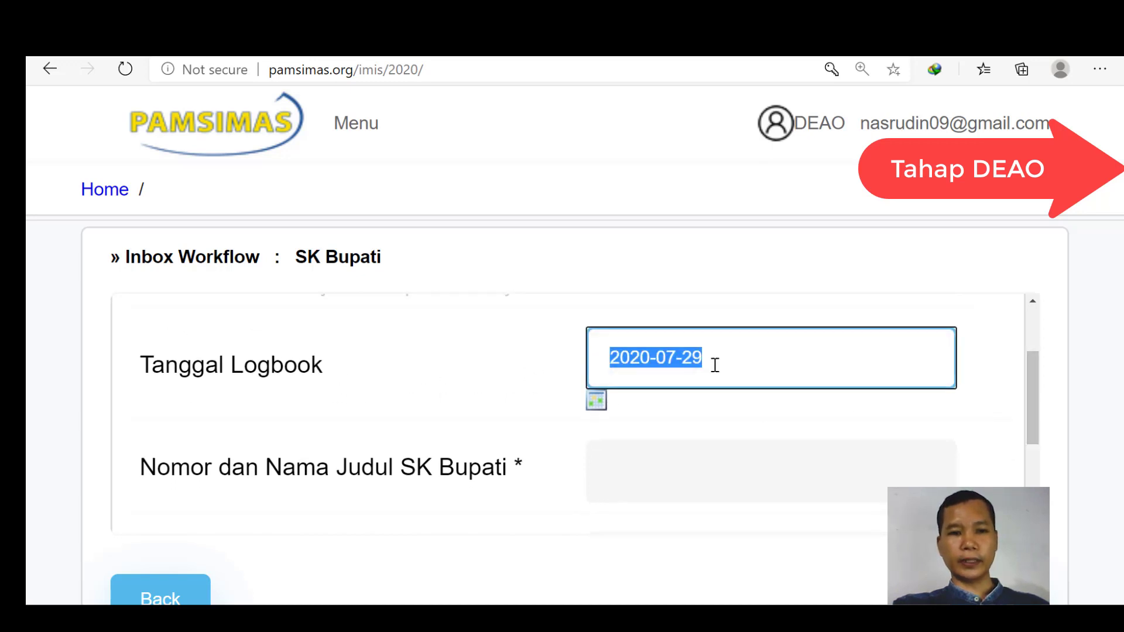
pyautogui.click(605, 475)
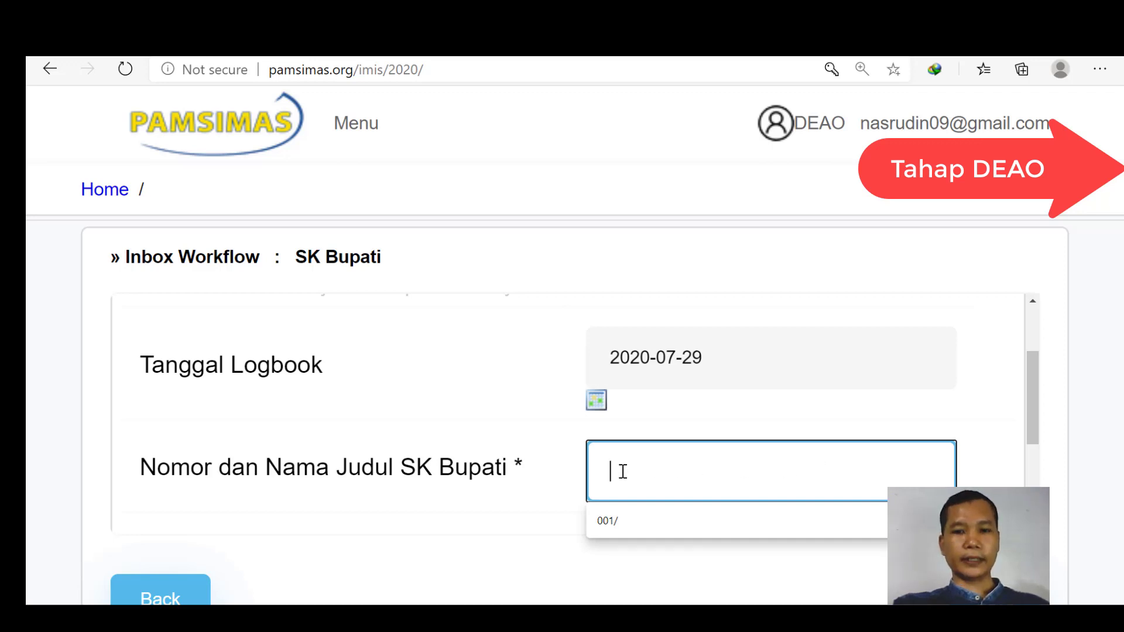
pyautogui.scroll(-2, 623, 472)
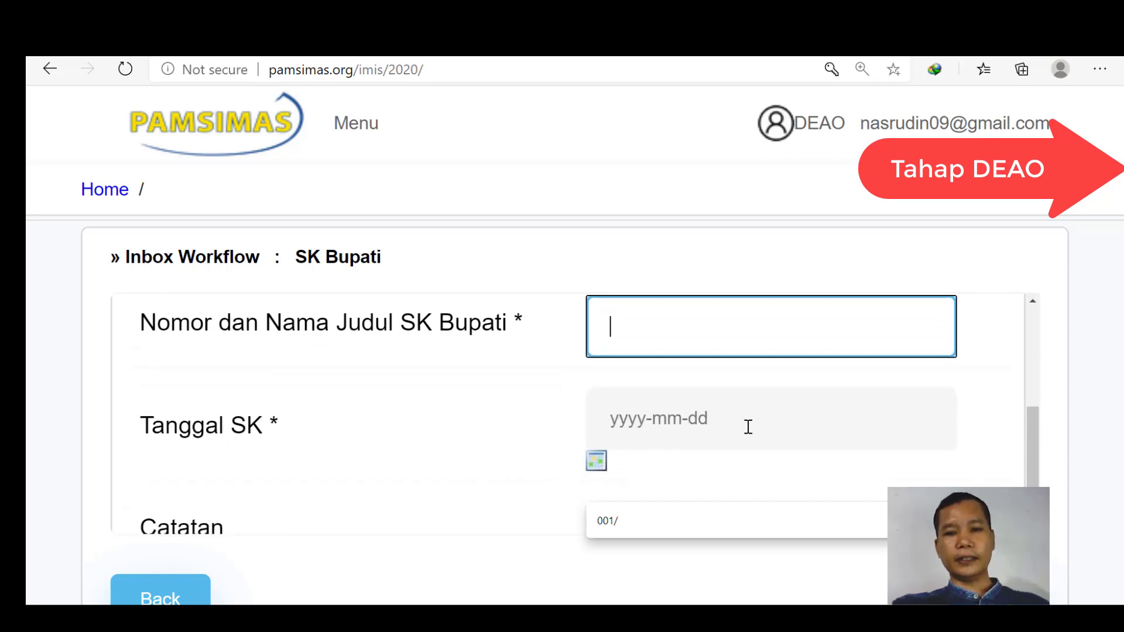
pyautogui.click(747, 427)
pyautogui.moveTo(749, 426); pyautogui.dragTo(572, 427)
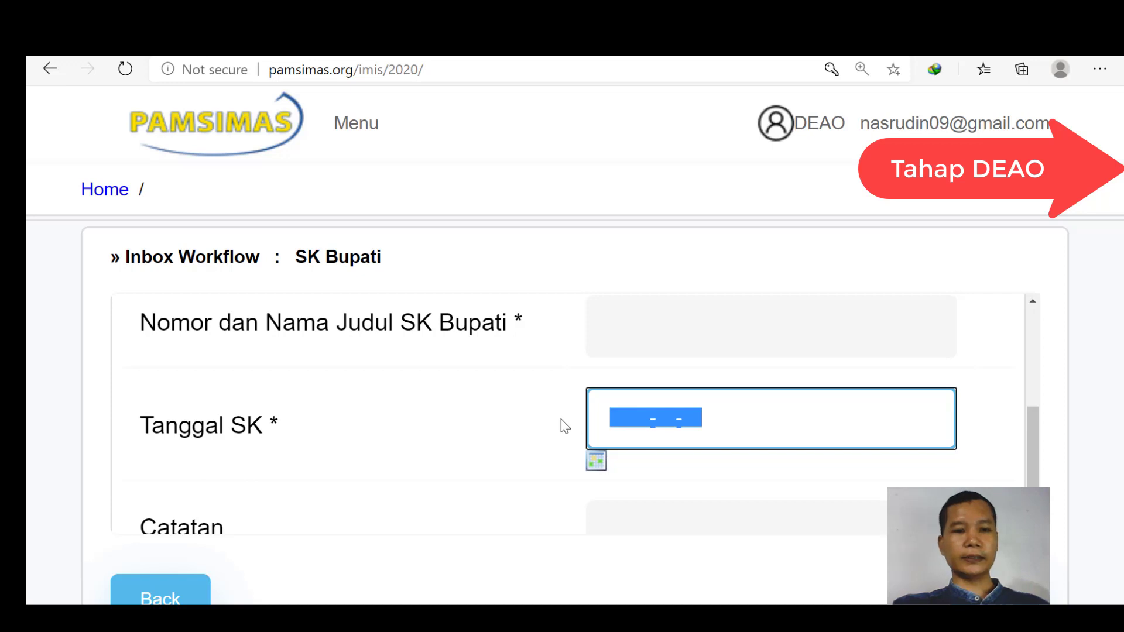
pyautogui.scroll(-1, 445, 469)
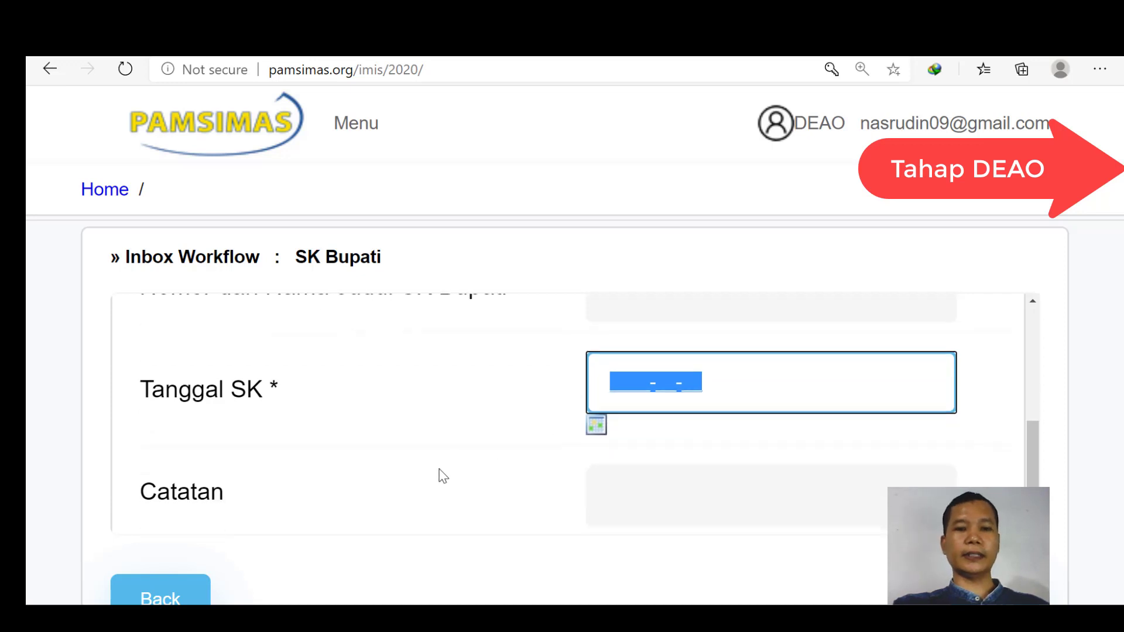
pyautogui.click(640, 498)
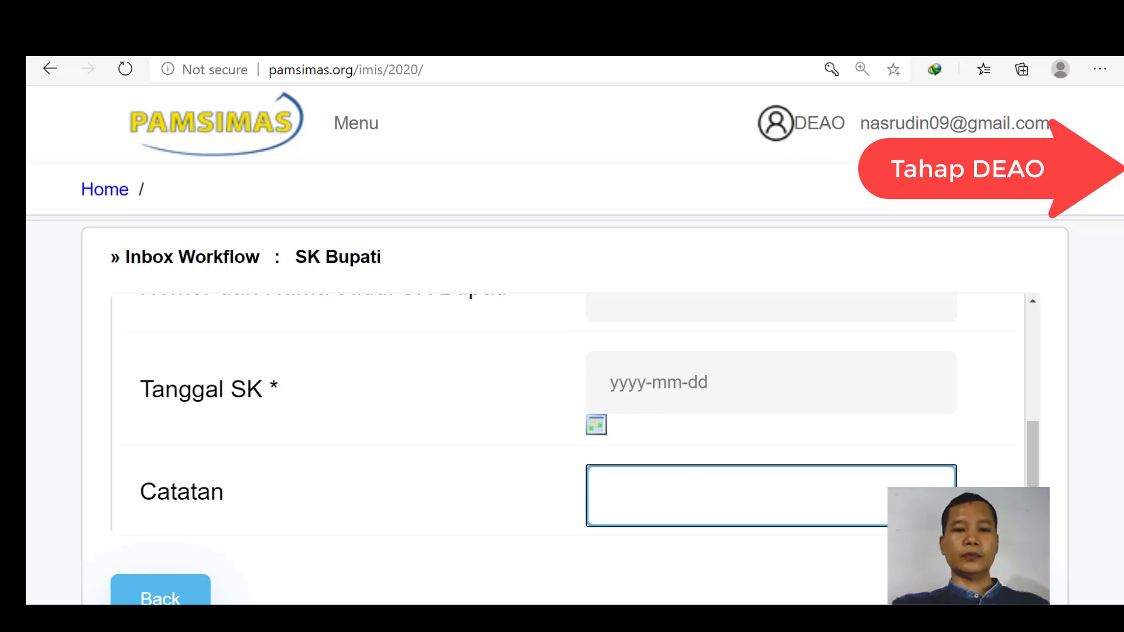
pyautogui.click(162, 596)
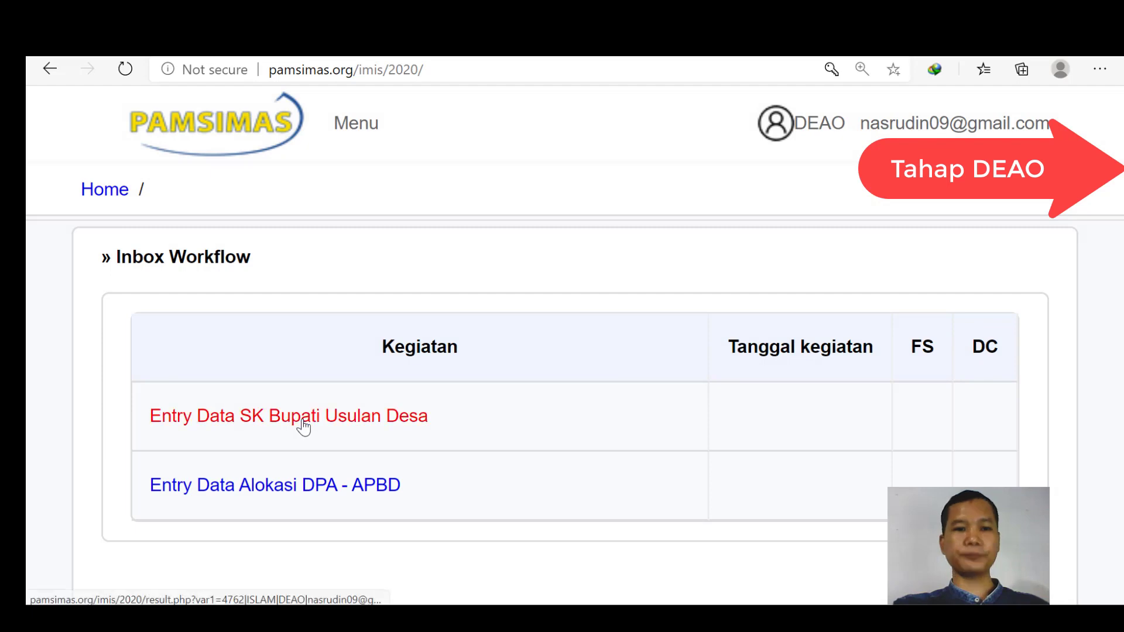
# Step: Open the Input Data Lampiran form under Entry Data SK Bupati Usulan Desa and set Surat penetapan oleh Pokja AMP to Ada
pyautogui.click(303, 428)
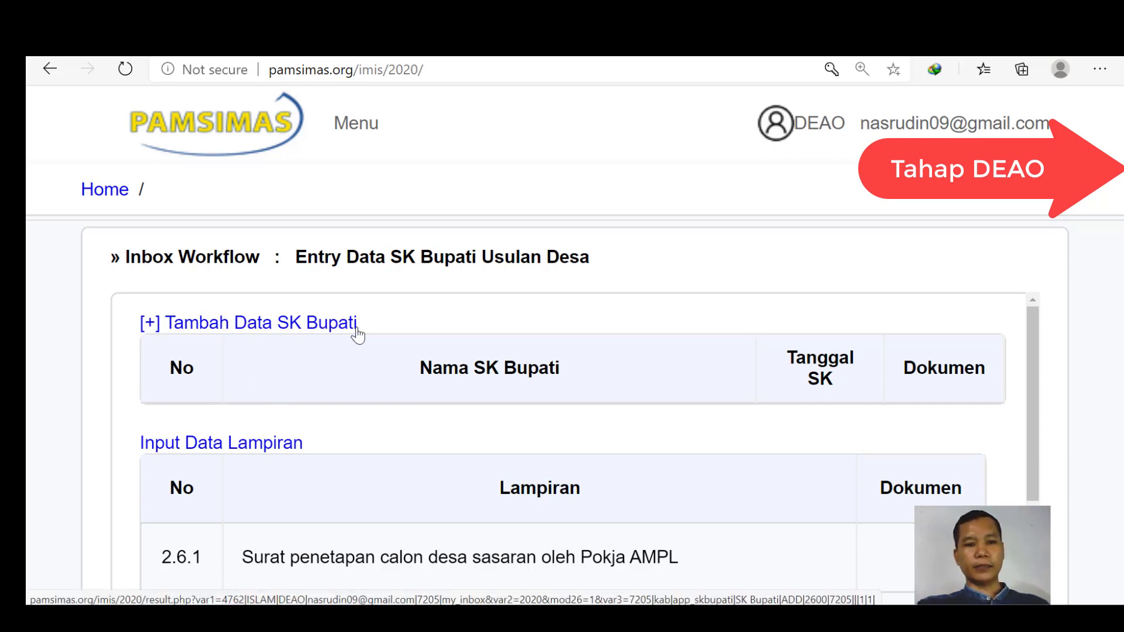
pyautogui.click(217, 455)
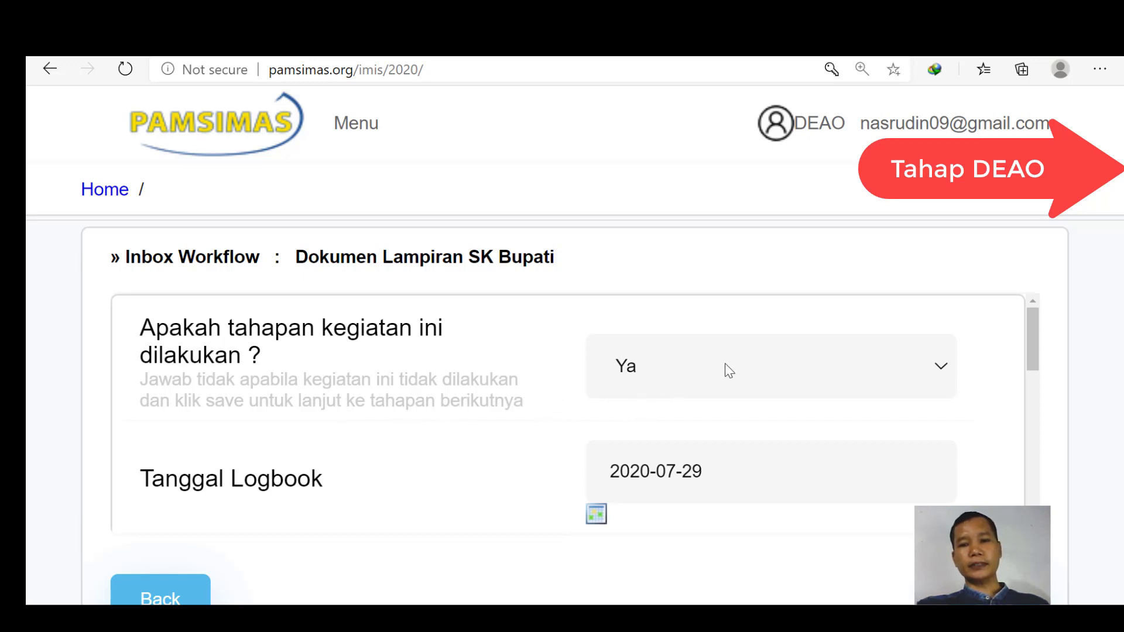
pyautogui.click(753, 481)
pyautogui.scroll(-3, 753, 481)
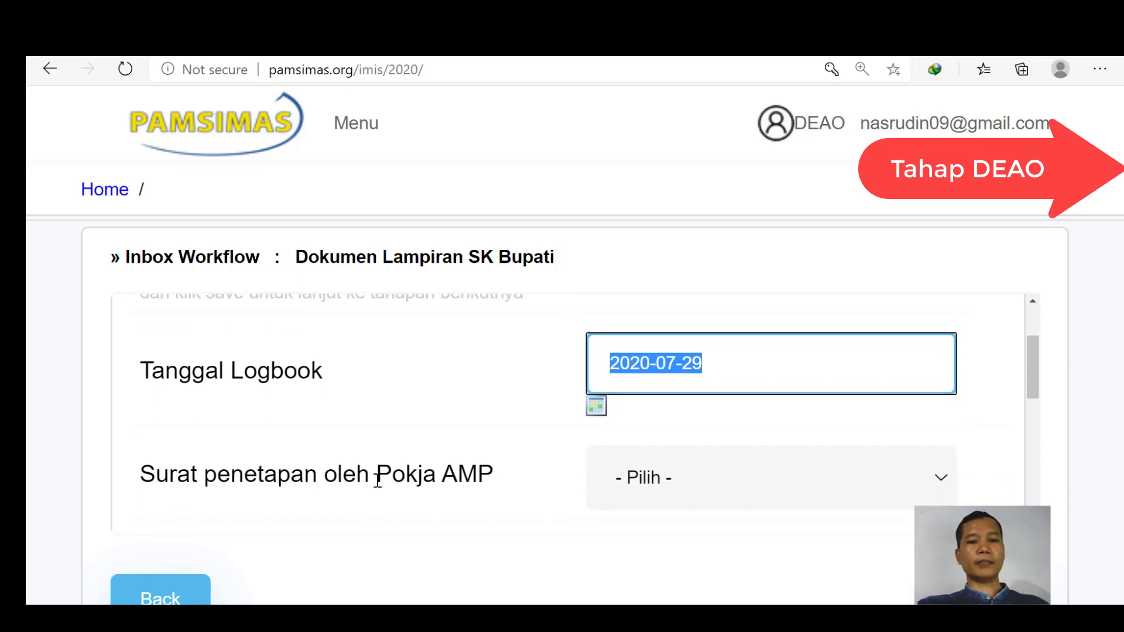
pyautogui.click(726, 481)
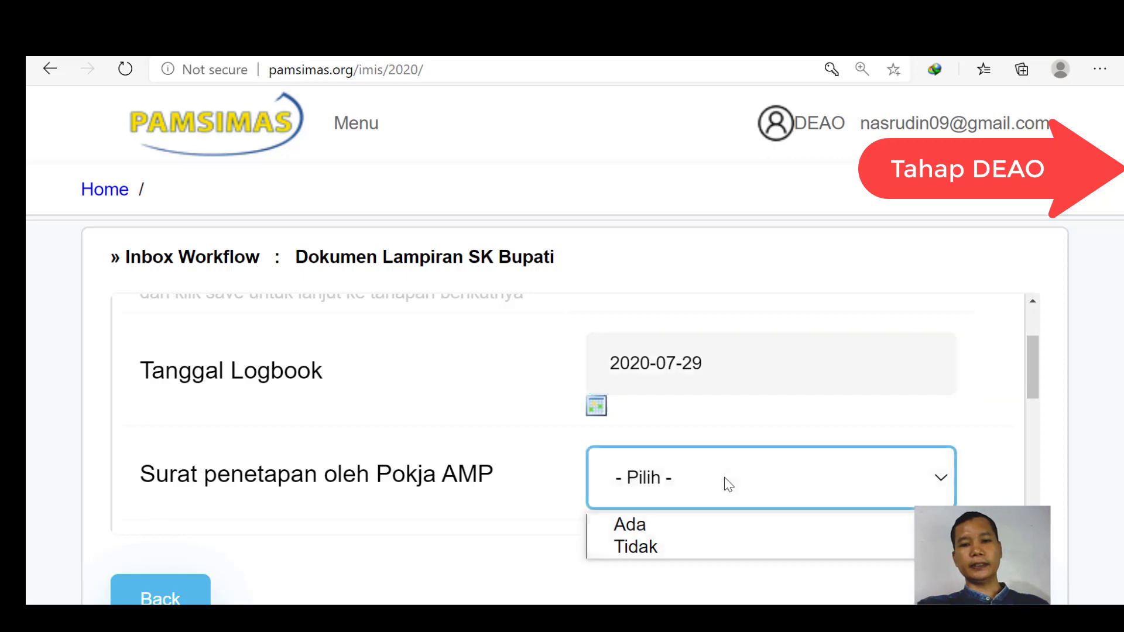
pyautogui.click(671, 527)
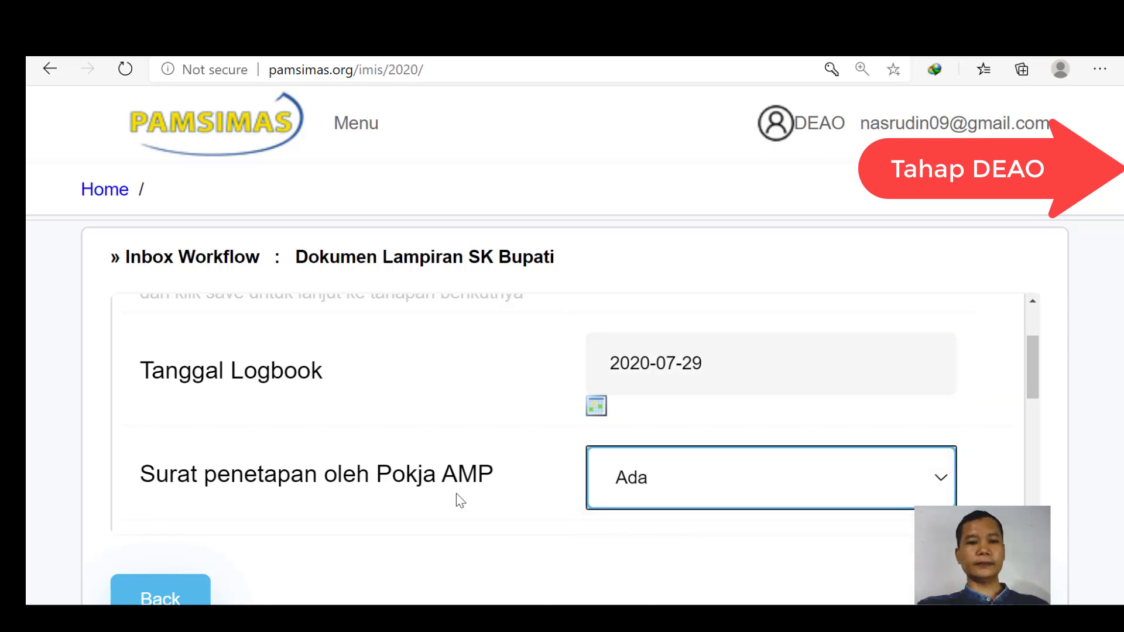
# Step: Set Berita Acara Evaluasi RKM and Berita Acara Prioritas Desa Sasaran to Ada
pyautogui.scroll(-1, 460, 501)
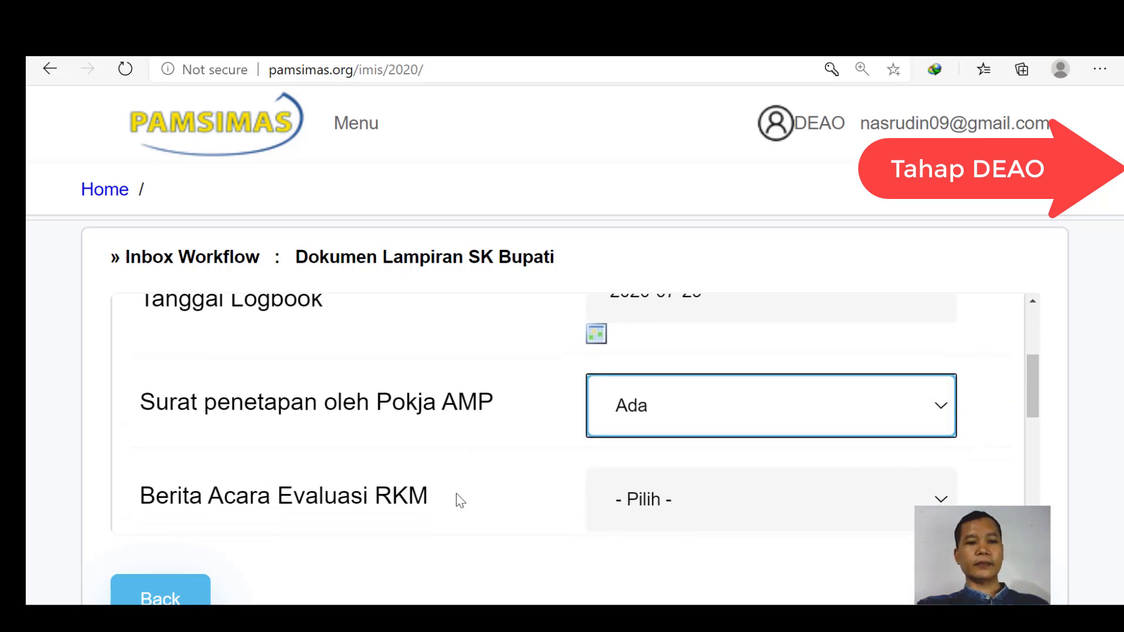
pyautogui.click(698, 516)
pyautogui.click(671, 550)
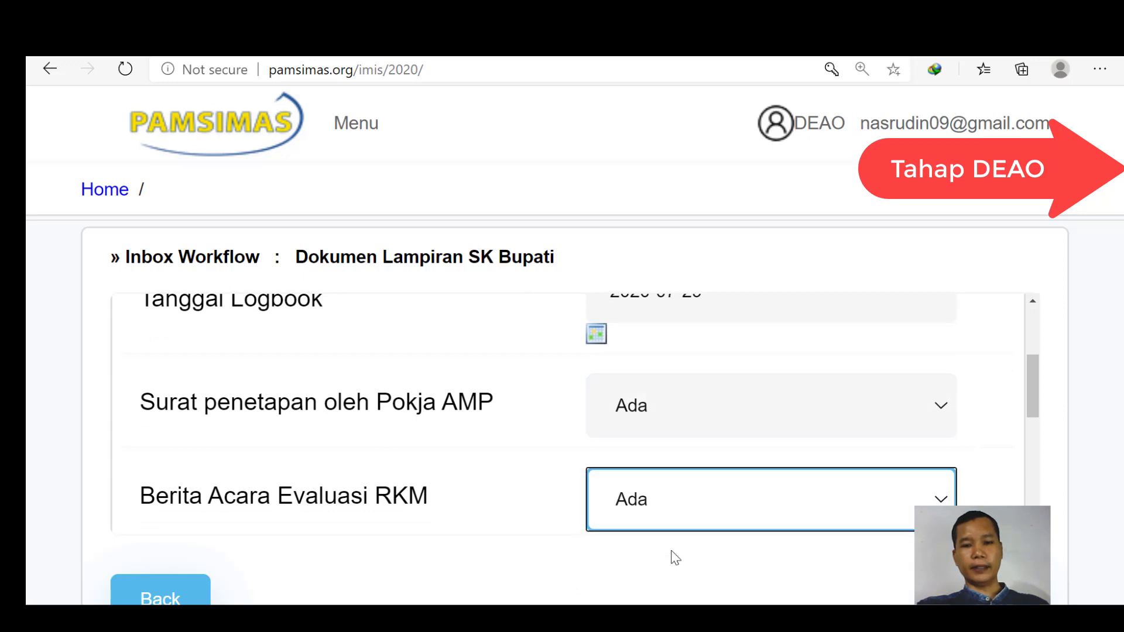
pyautogui.scroll(-1, 382, 479)
pyautogui.scroll(-1, 382, 479)
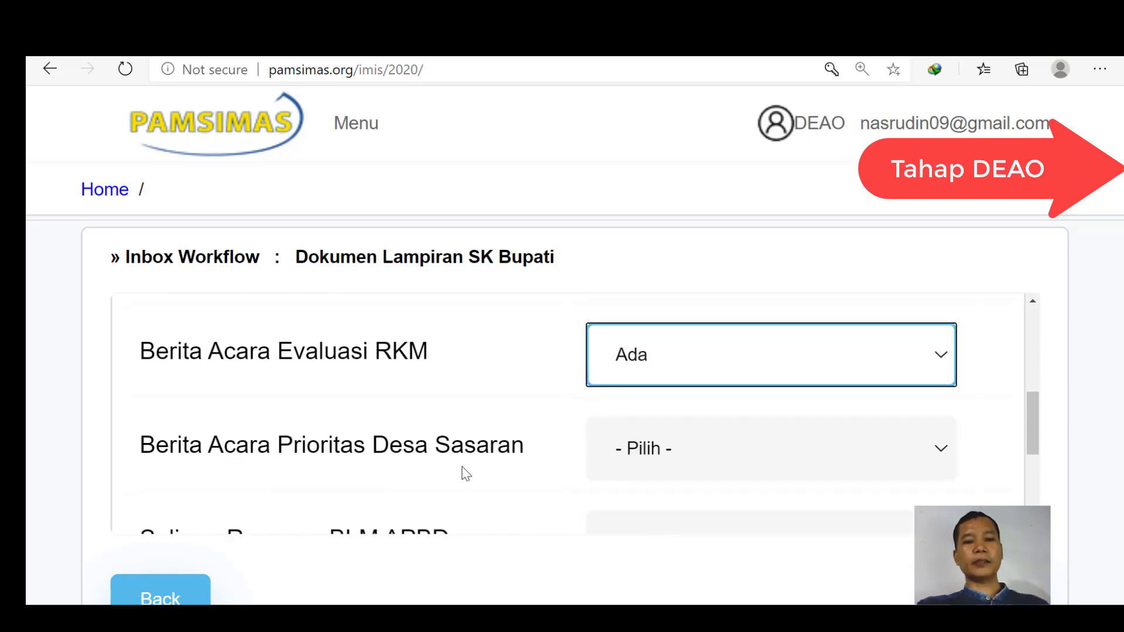
pyautogui.scroll(-1, 647, 456)
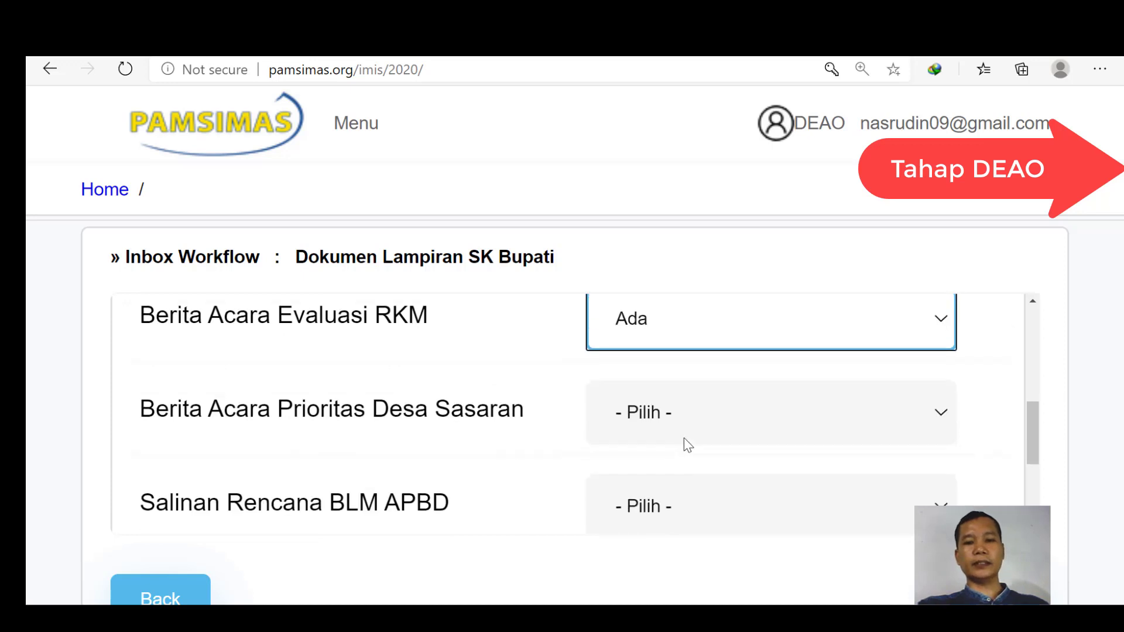
pyautogui.click(696, 419)
pyautogui.click(678, 464)
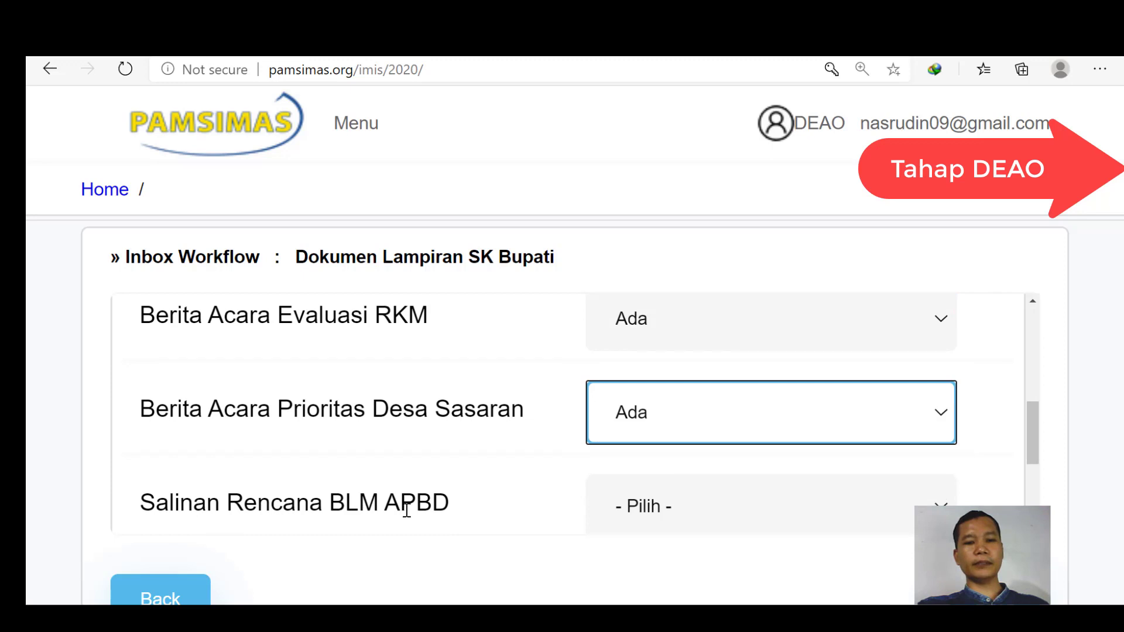
# Step: Set Salinan Rencana BLM APBD and Berita Acara Hasil Verifikasi Provinsi to Ada
pyautogui.scroll(-1, 534, 499)
pyautogui.click(639, 487)
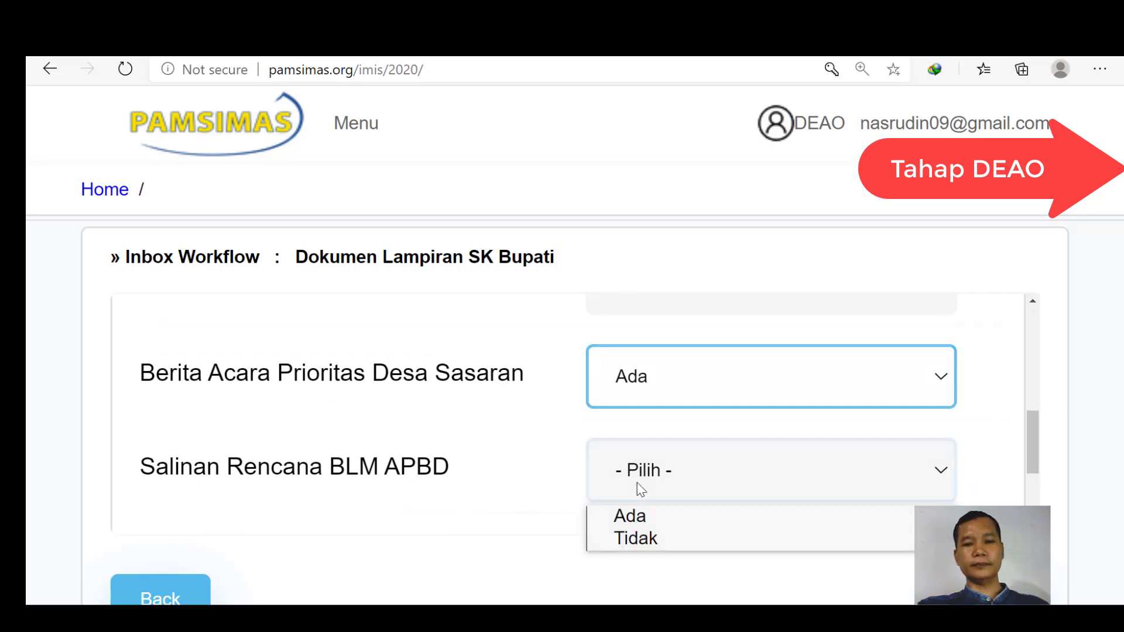
pyautogui.click(648, 519)
pyautogui.scroll(-2, 381, 498)
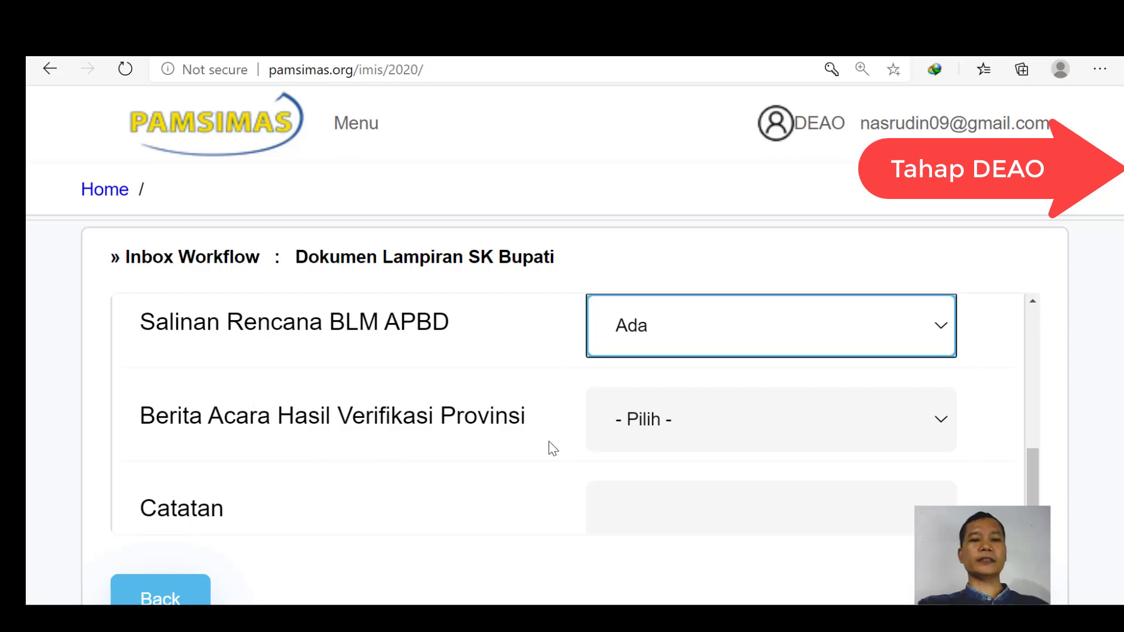
pyautogui.click(722, 418)
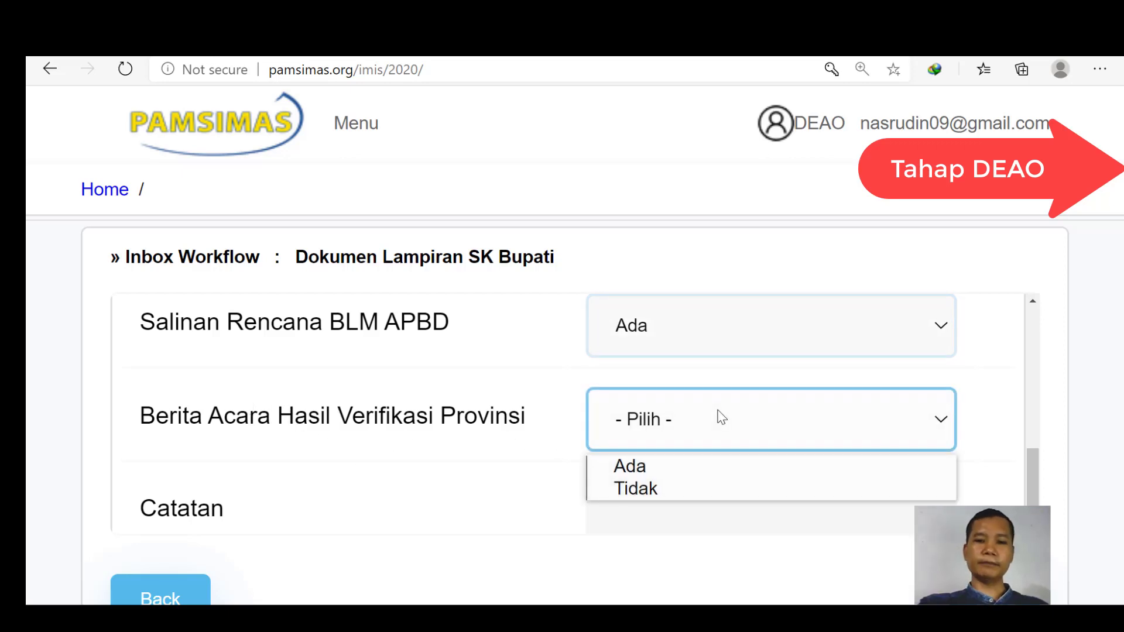
pyautogui.click(700, 468)
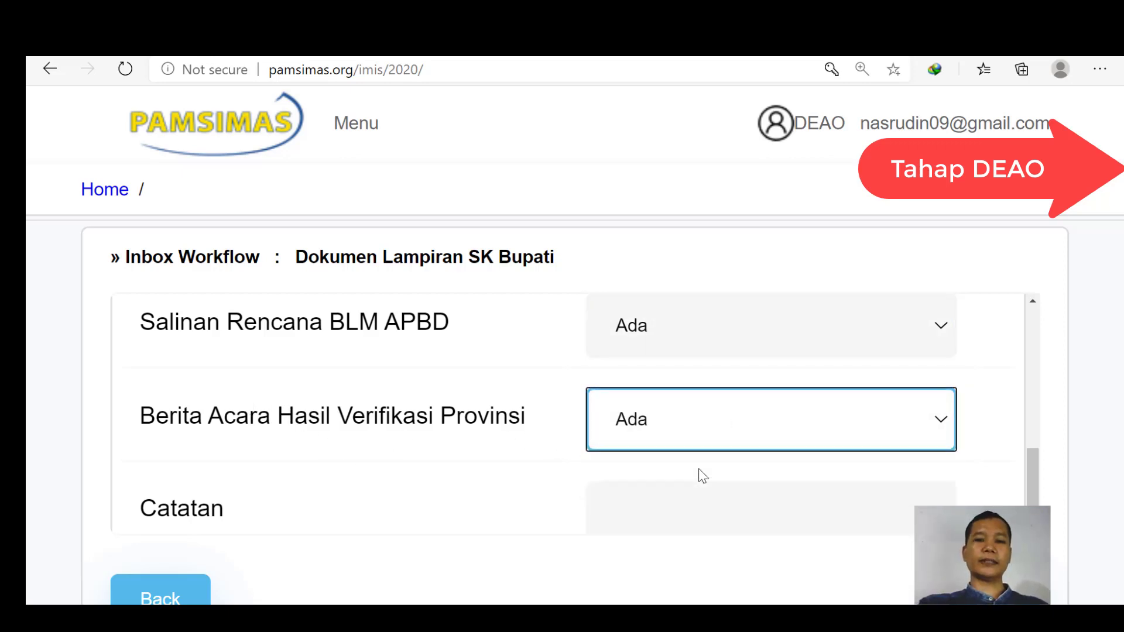
# Step: Check the Catatan field and go back from the SK Bupati attachment form without saving
pyautogui.scroll(-1, 701, 472)
pyautogui.click(621, 478)
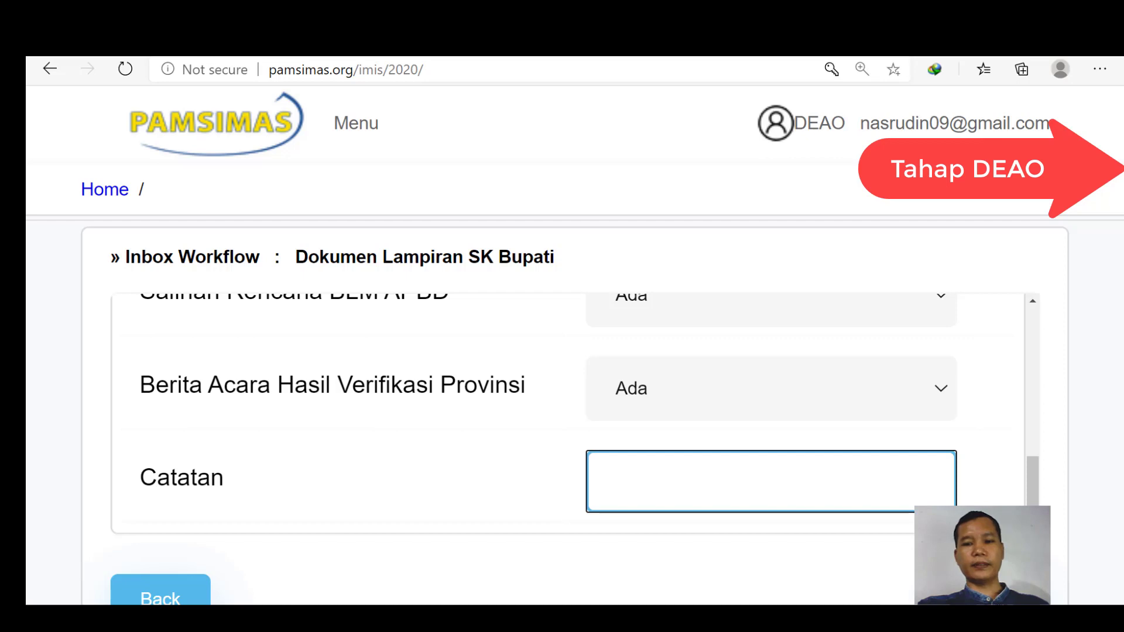
pyautogui.click(153, 599)
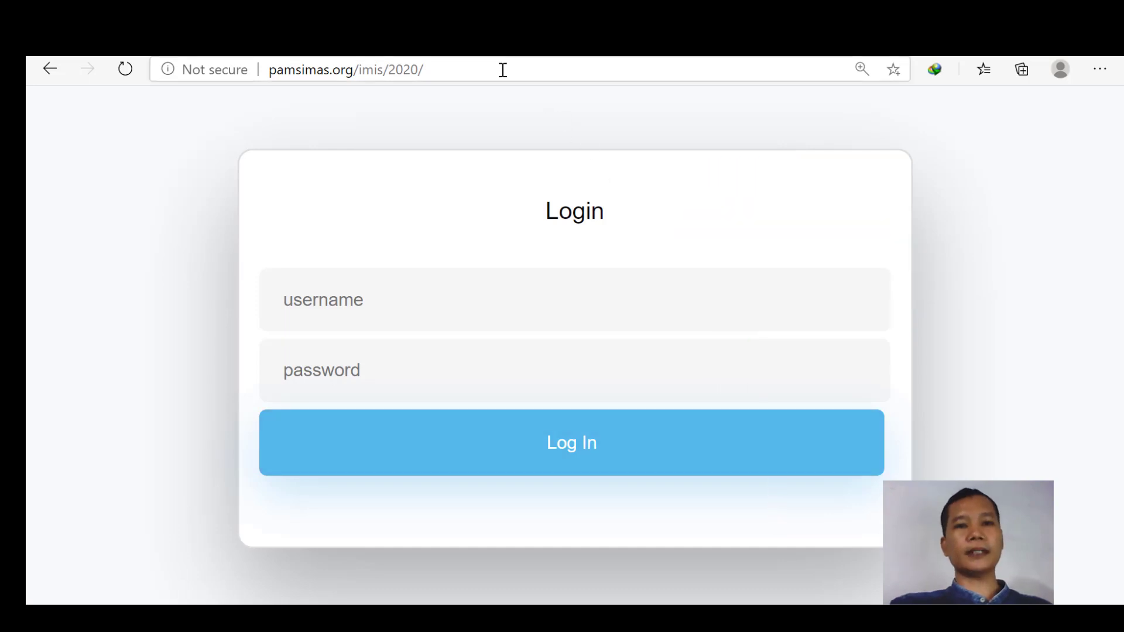
pyautogui.moveTo(502, 70); pyautogui.dragTo(266, 71)
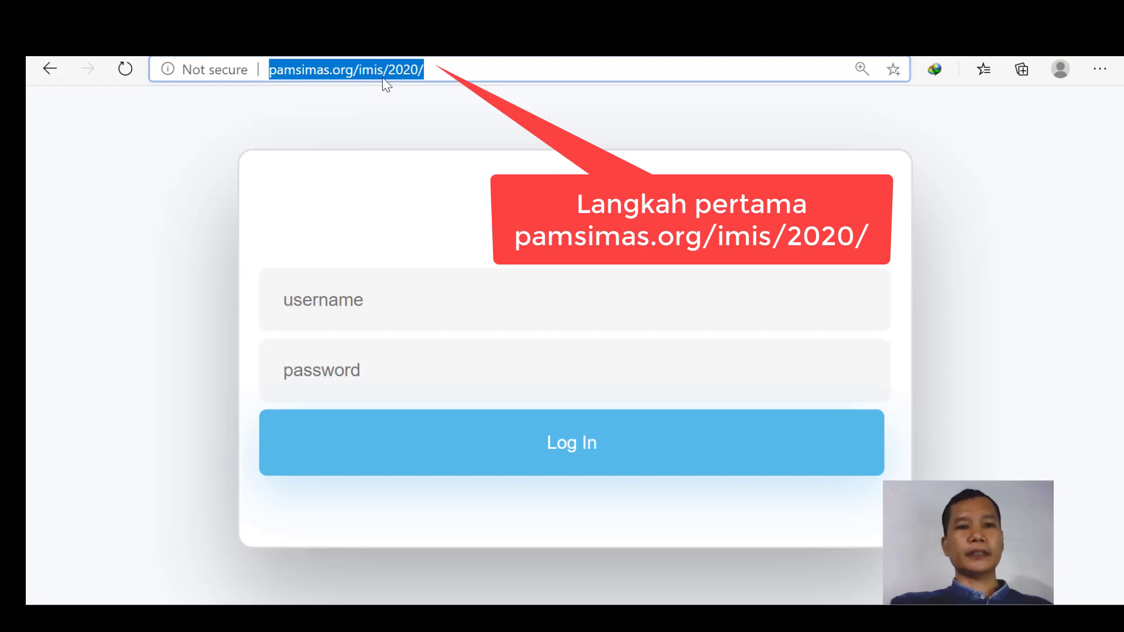
pyautogui.click(440, 71)
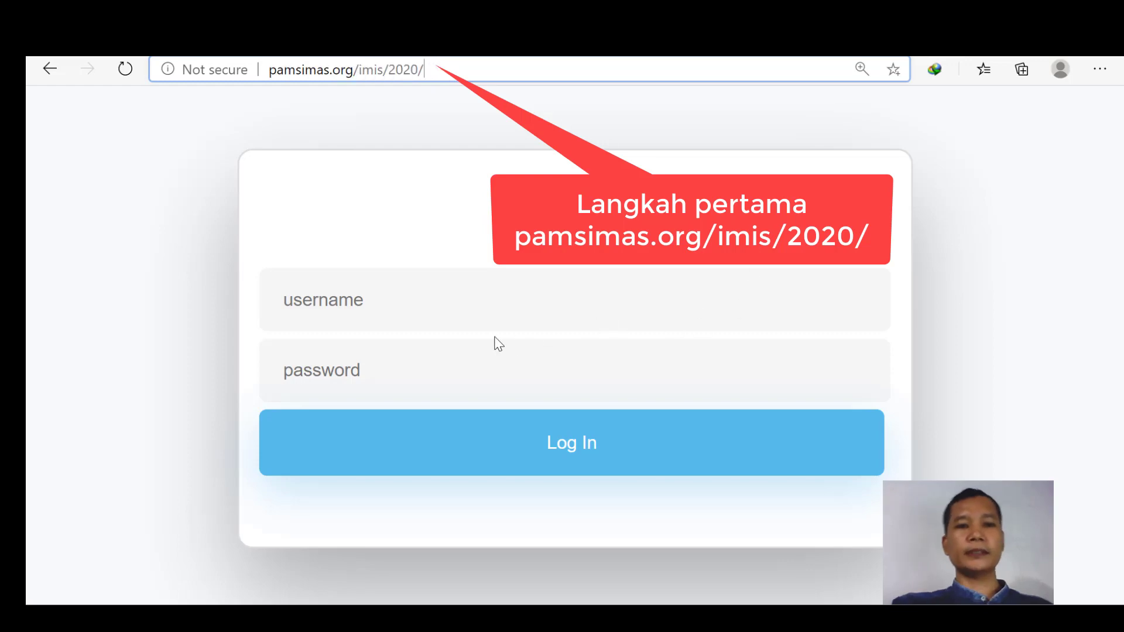
# Step: Log in to the IMIS 2020 site with the facilitator's saved e-mail as username and its saved password
pyautogui.click(399, 310)
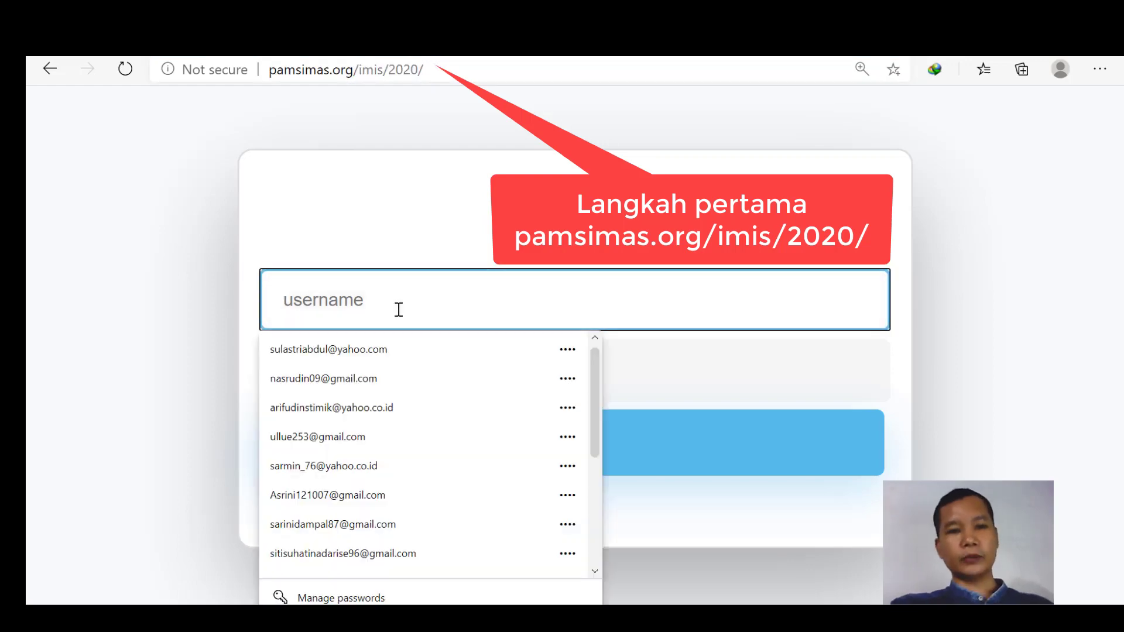
pyautogui.click(396, 347)
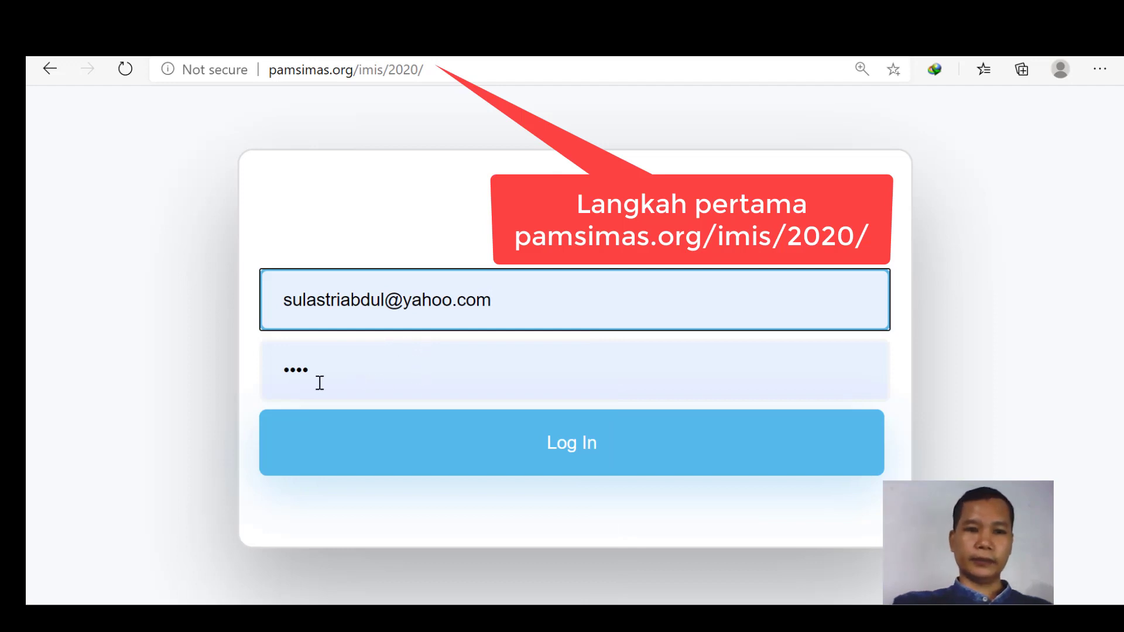
pyautogui.click(589, 442)
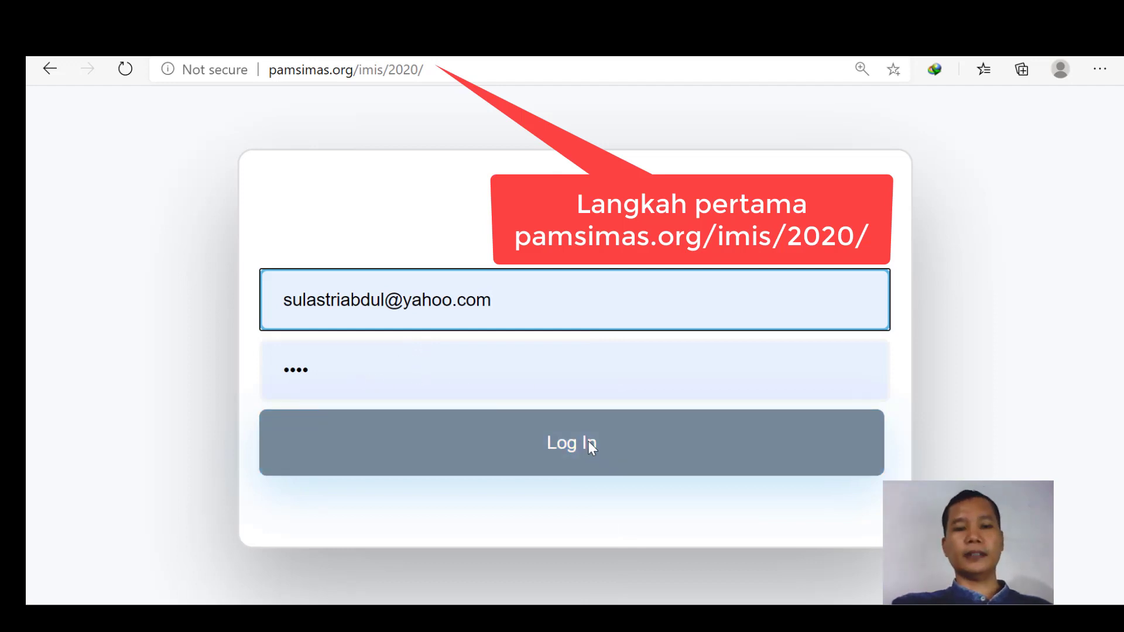
pyautogui.click(588, 440)
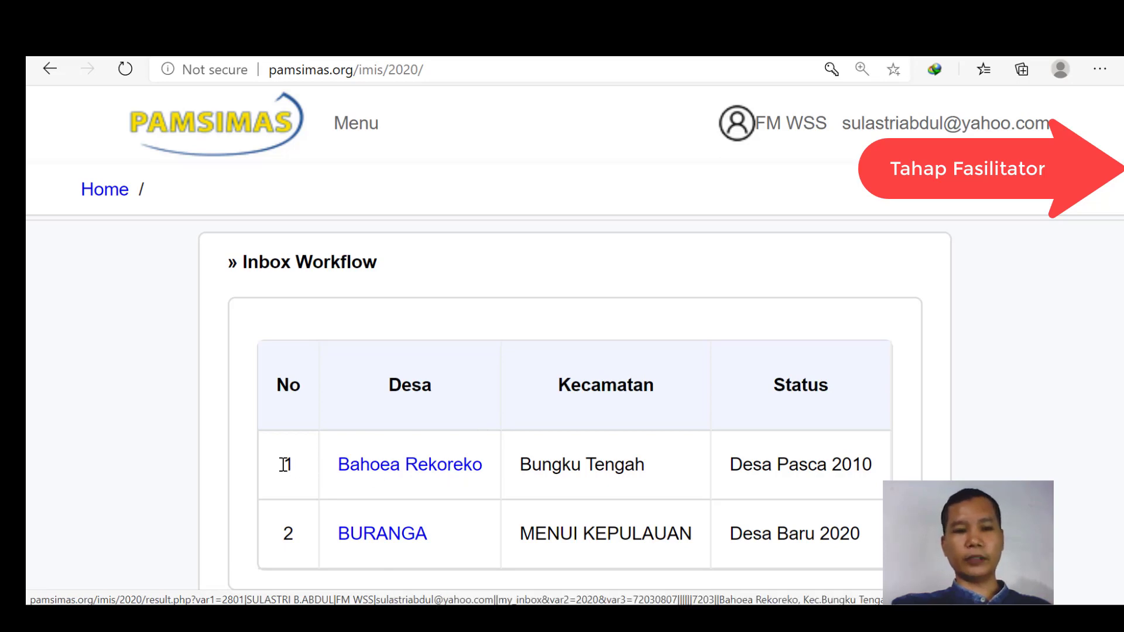
# Step: Open the village Bahoea Rekoreko from the workflow inbox and open its activity 2.6 Usulan Penetapan Desa Sasaran
pyautogui.click(417, 472)
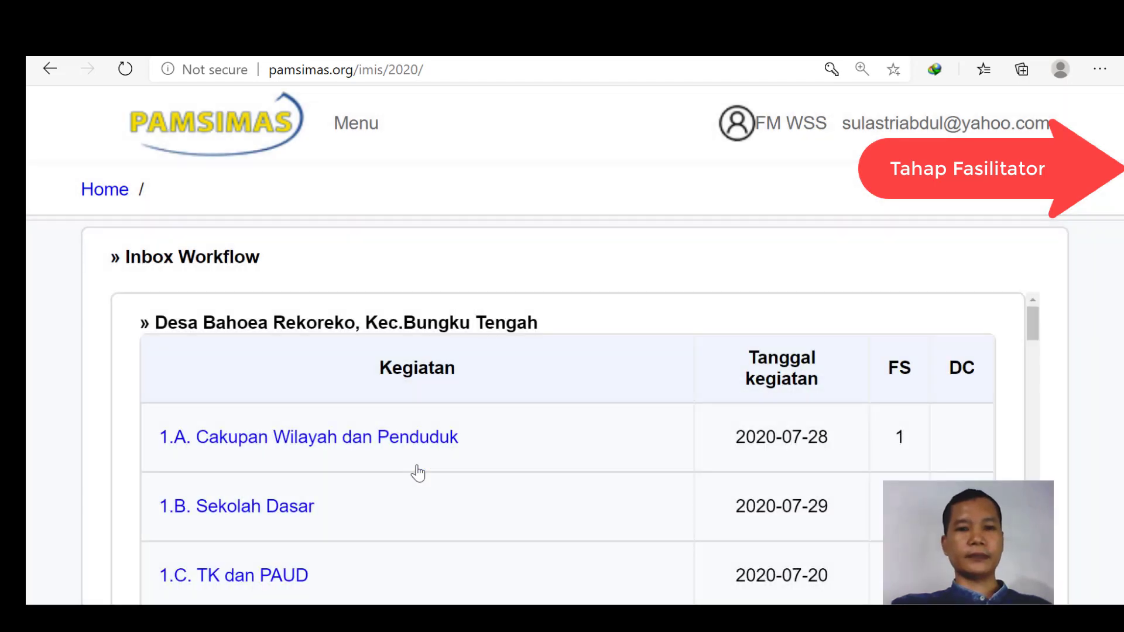
pyautogui.scroll(-5, 417, 469)
pyautogui.scroll(5, 420, 469)
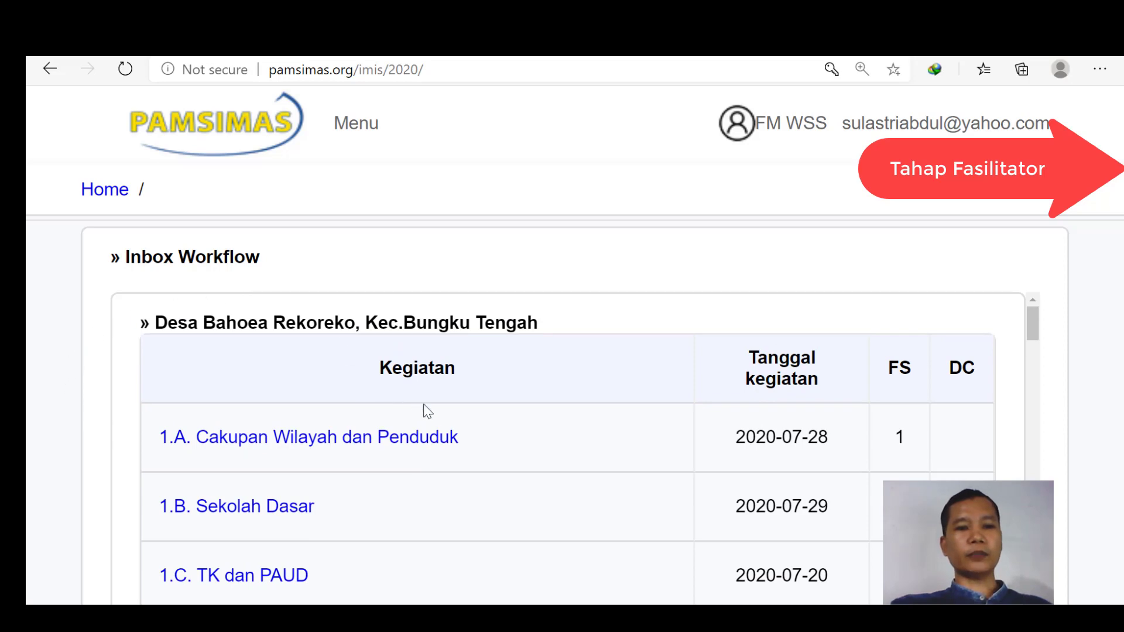
pyautogui.scroll(-6, 474, 421)
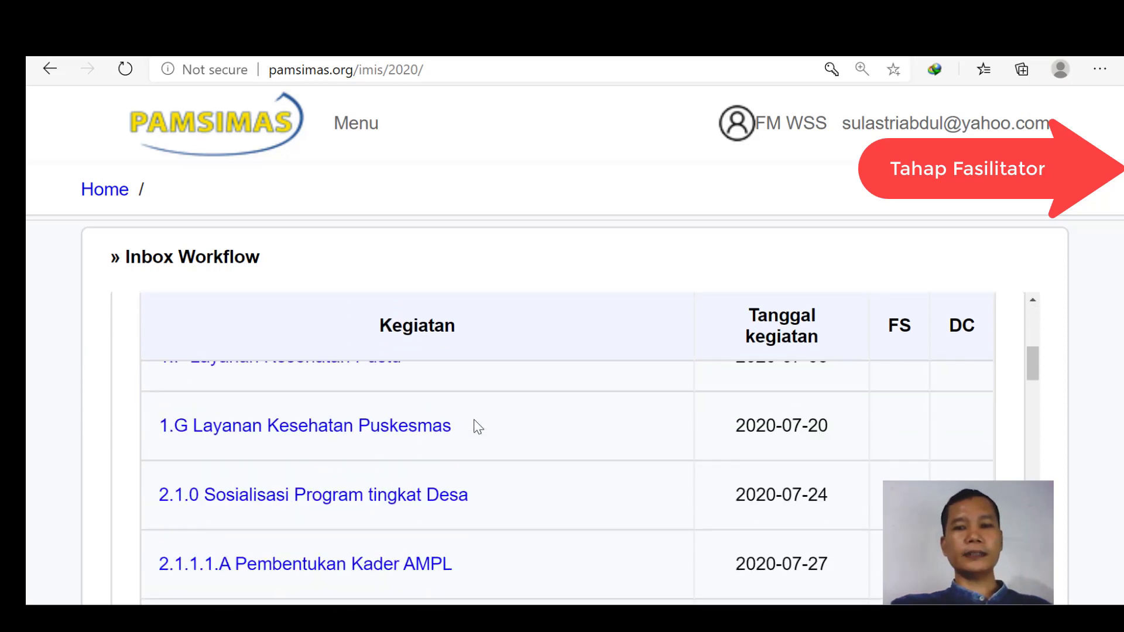
pyautogui.scroll(-15, 473, 420)
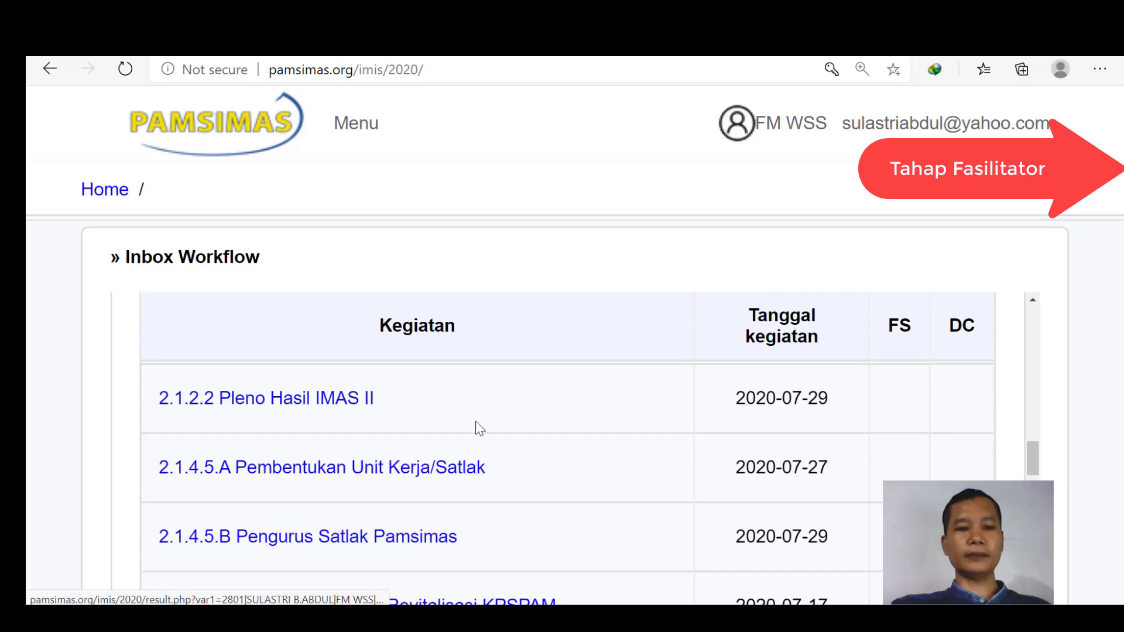
pyautogui.scroll(-15, 477, 421)
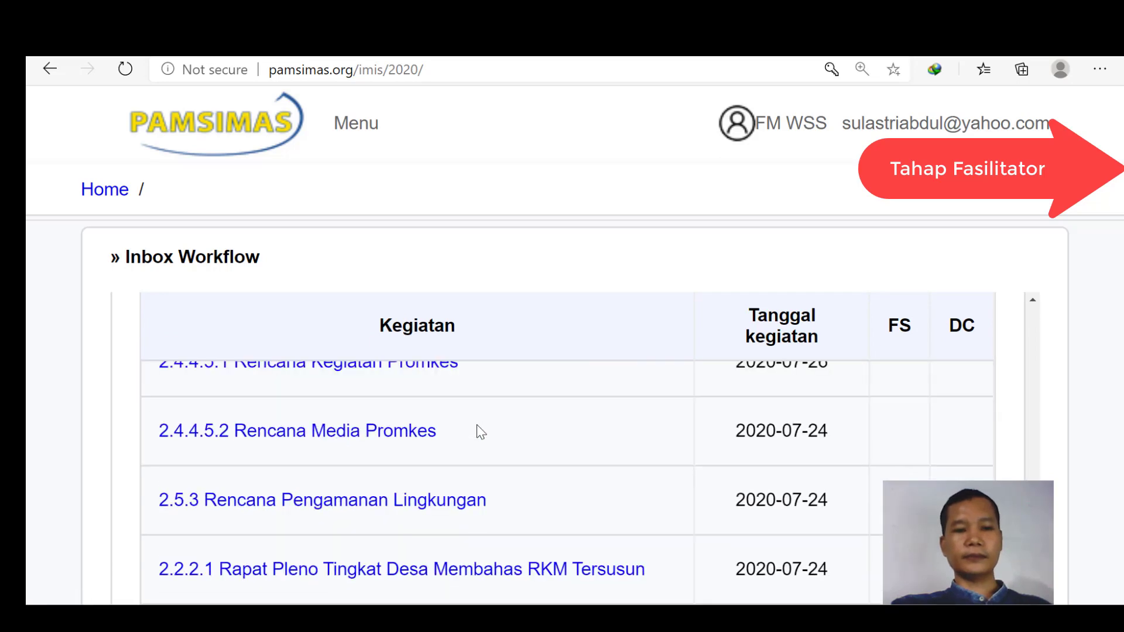
pyautogui.scroll(-2, 477, 425)
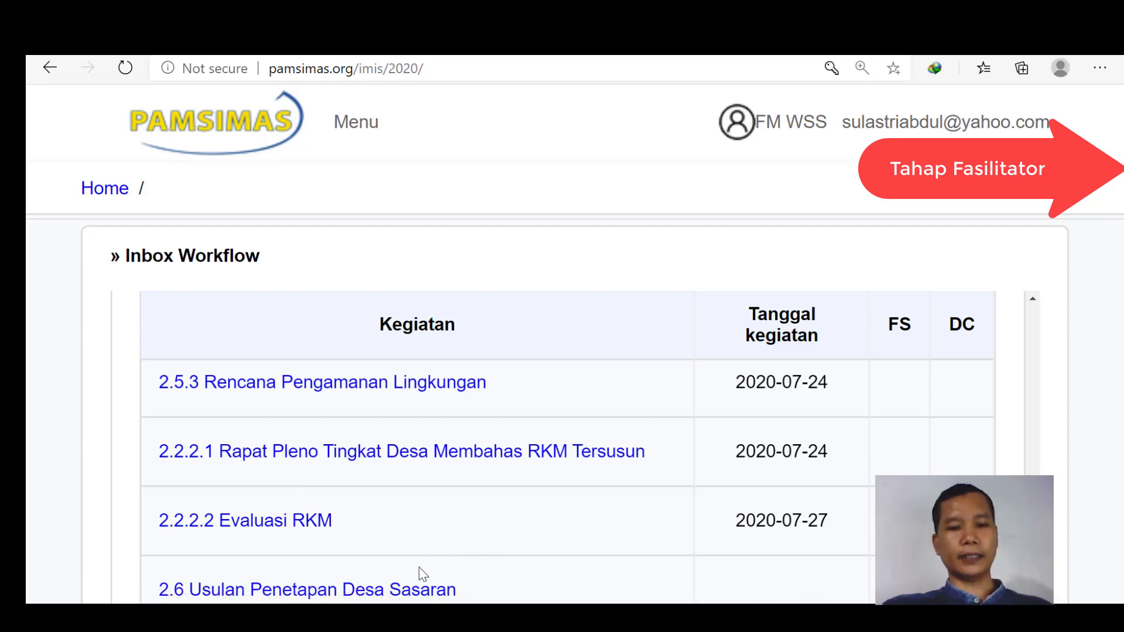
pyautogui.click(417, 592)
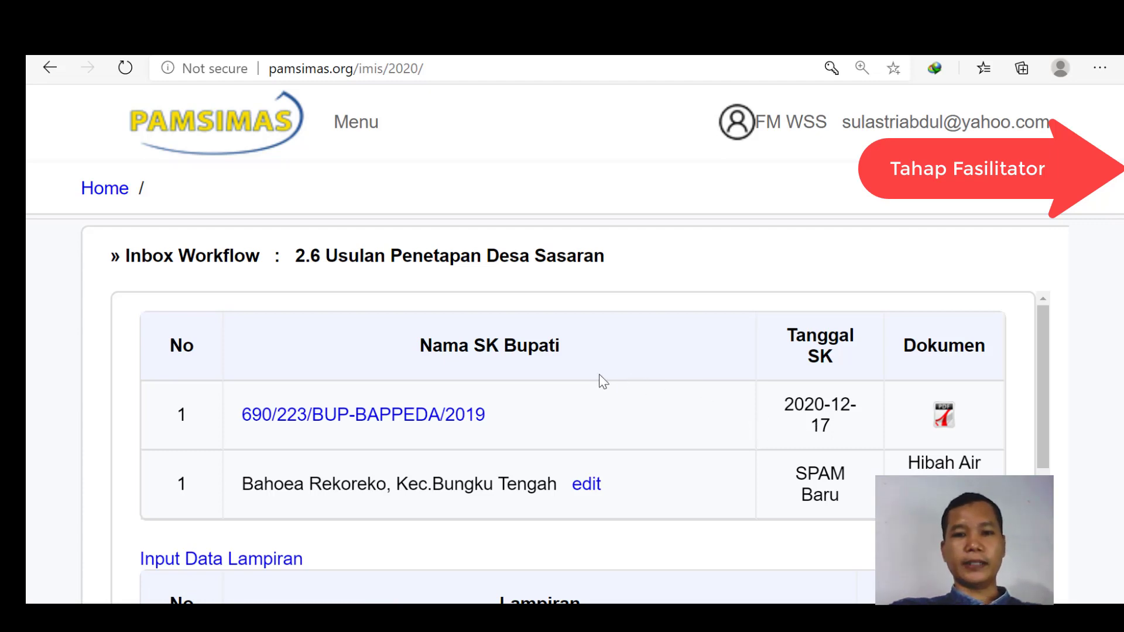
# Step: Open the SK Bupati entry 690/223/BUP-BAPPEDA/2019 and check its Tanggal Logbook, ID SK Bupati and Nomor/Judul Nama SK Bupati fields
pyautogui.click(322, 415)
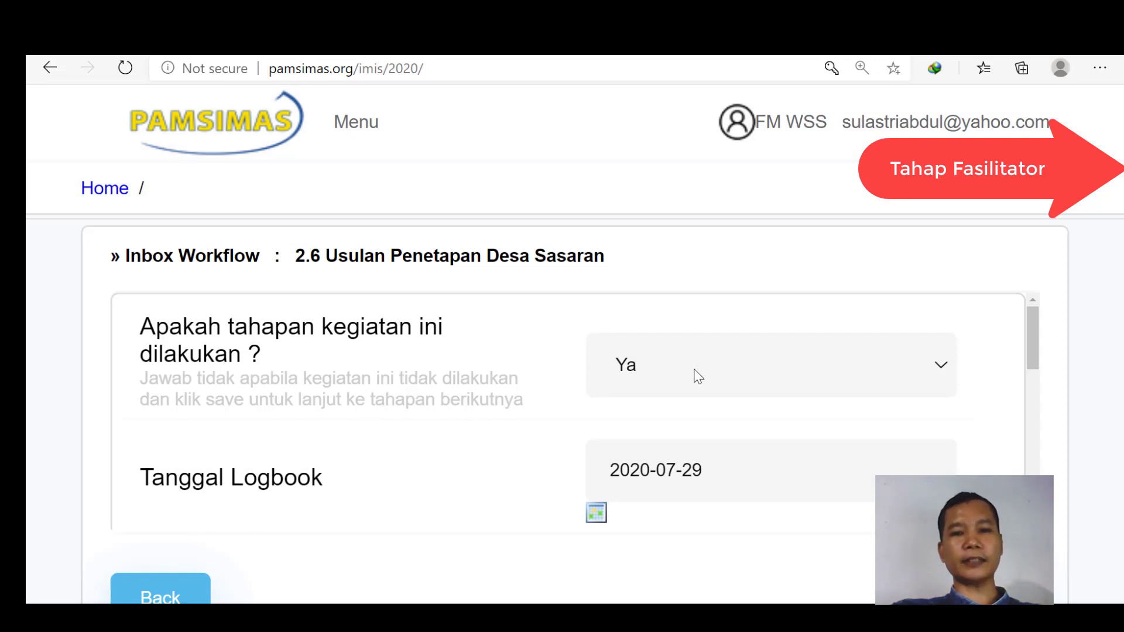
pyautogui.scroll(-1, 711, 375)
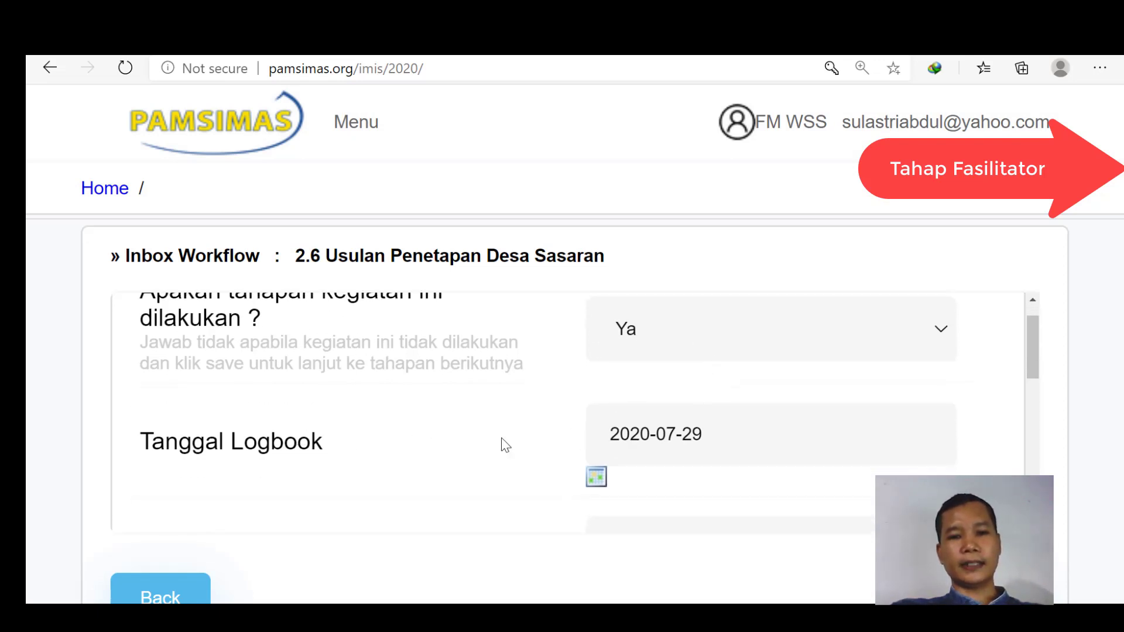
pyautogui.click(715, 433)
pyautogui.scroll(-3, 718, 431)
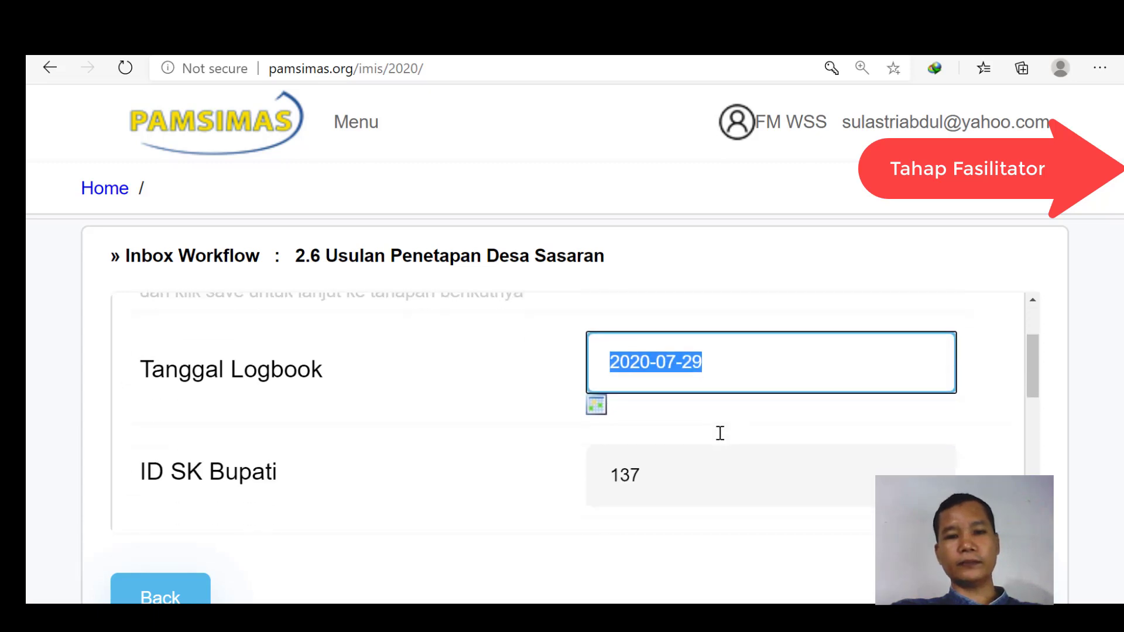
pyautogui.click(670, 436)
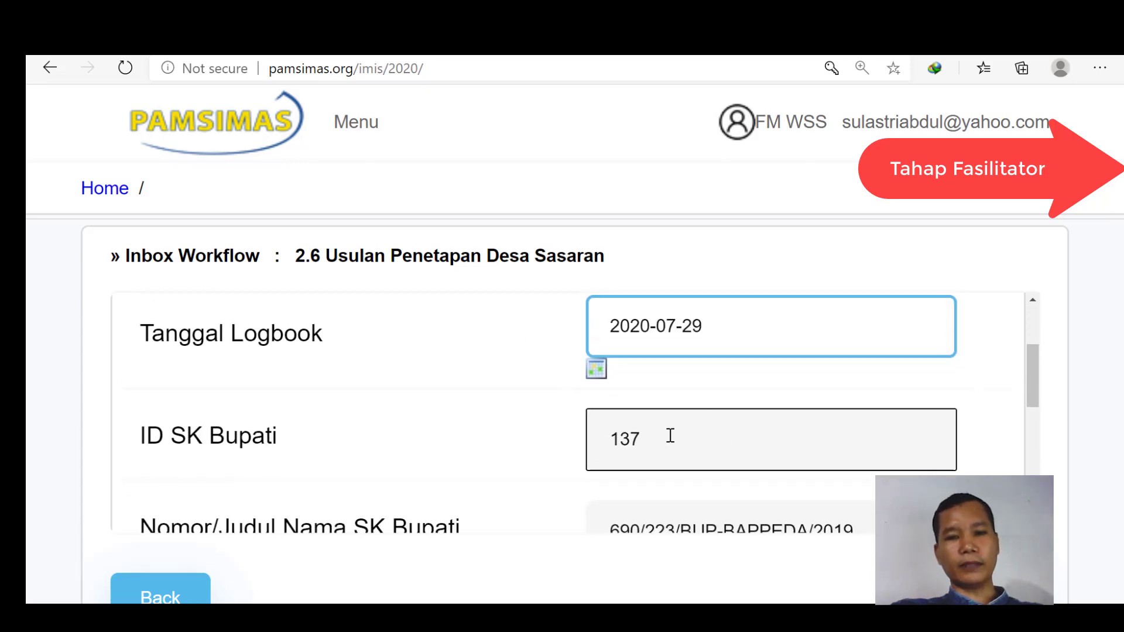
pyautogui.scroll(-1, 671, 435)
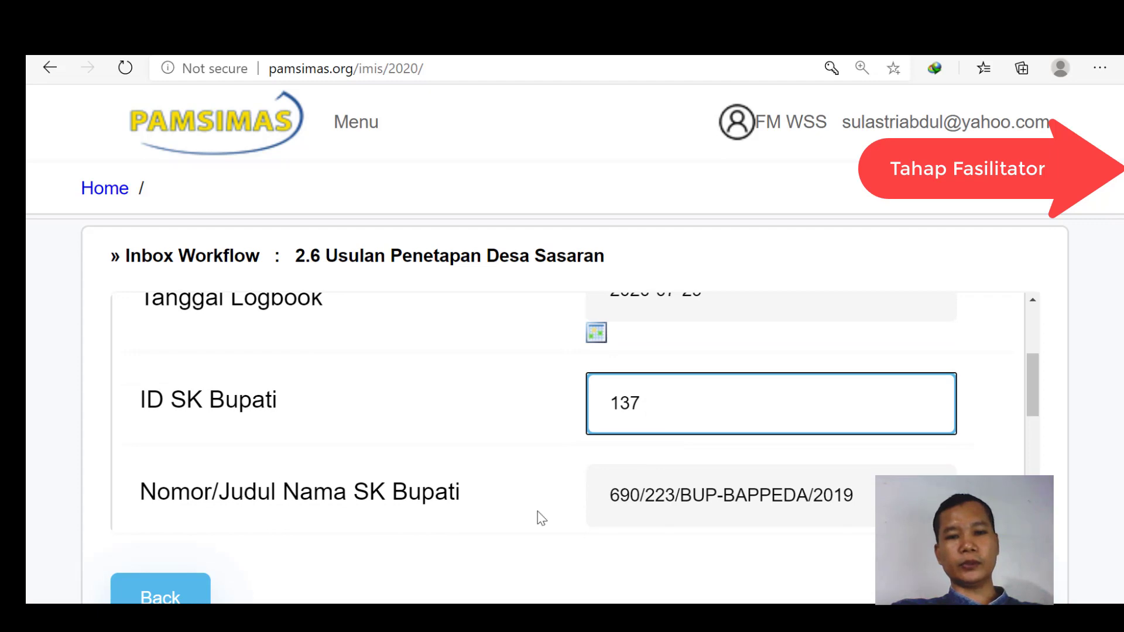
pyautogui.scroll(-1, 644, 517)
pyautogui.scroll(-3, 695, 474)
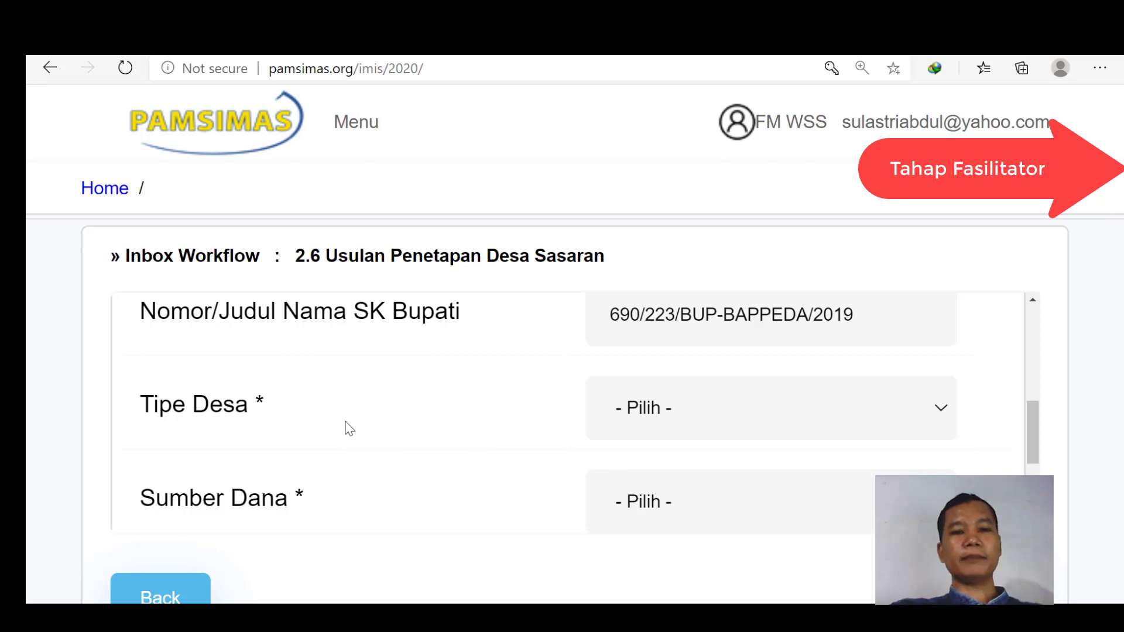
# Step: Review the available options for Tipe Desa and Sumber Dana without choosing any
pyautogui.click(660, 413)
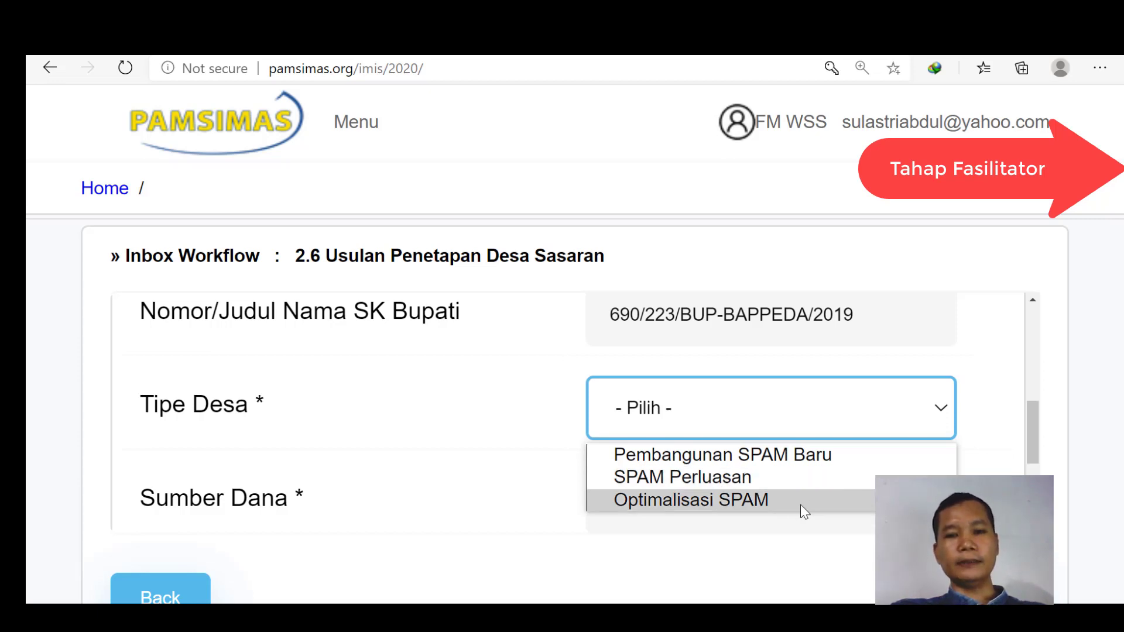
pyautogui.click(516, 457)
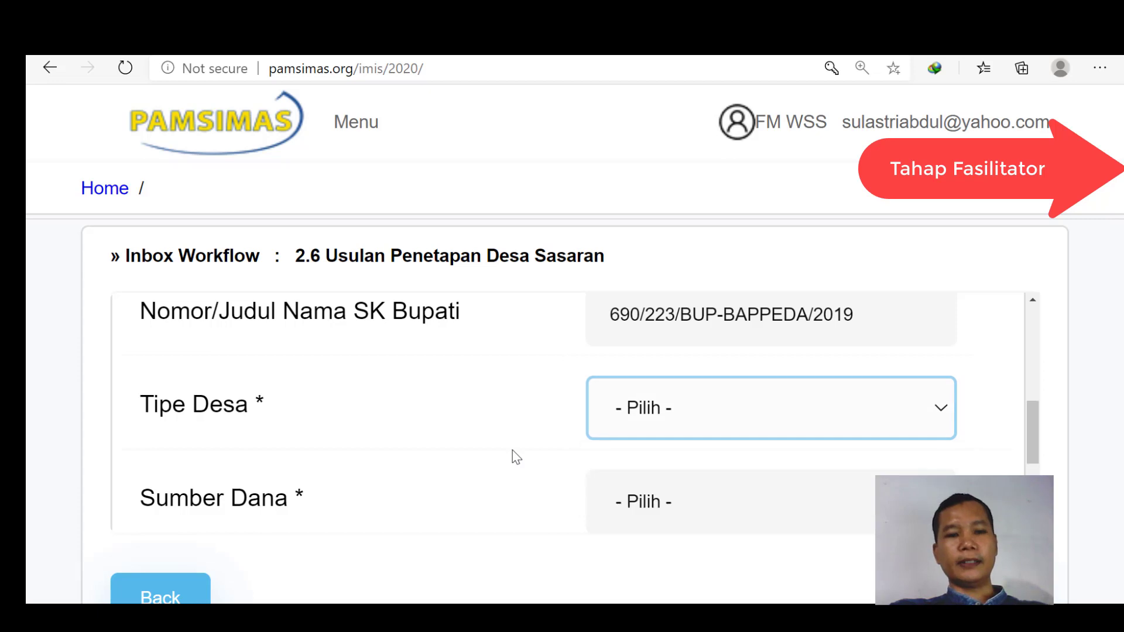
pyautogui.scroll(-1, 513, 456)
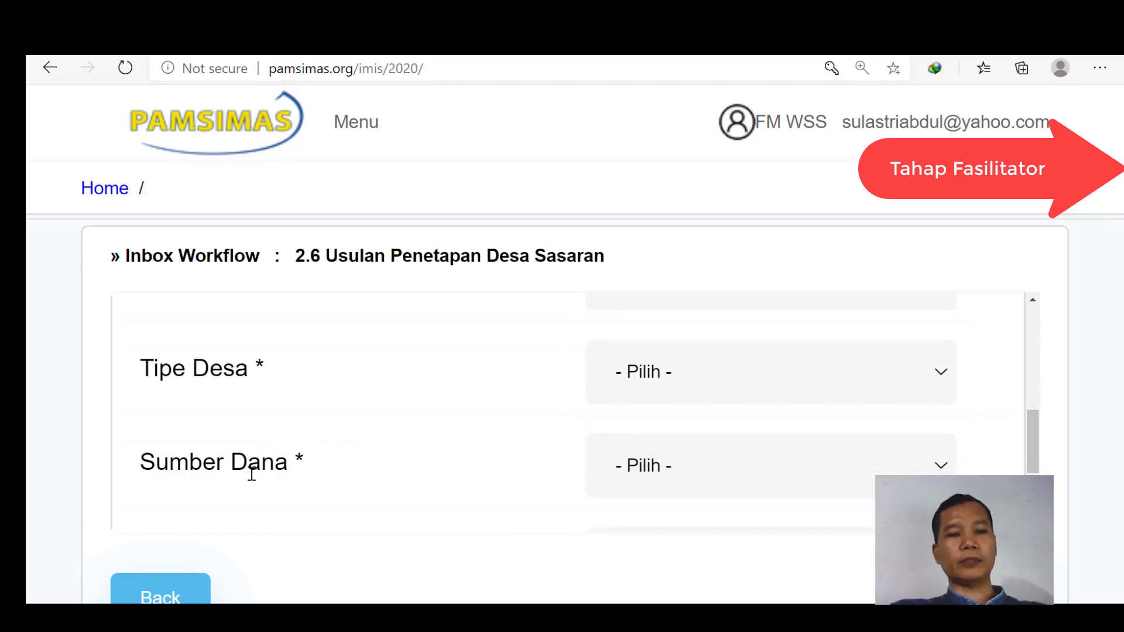
pyautogui.click(693, 471)
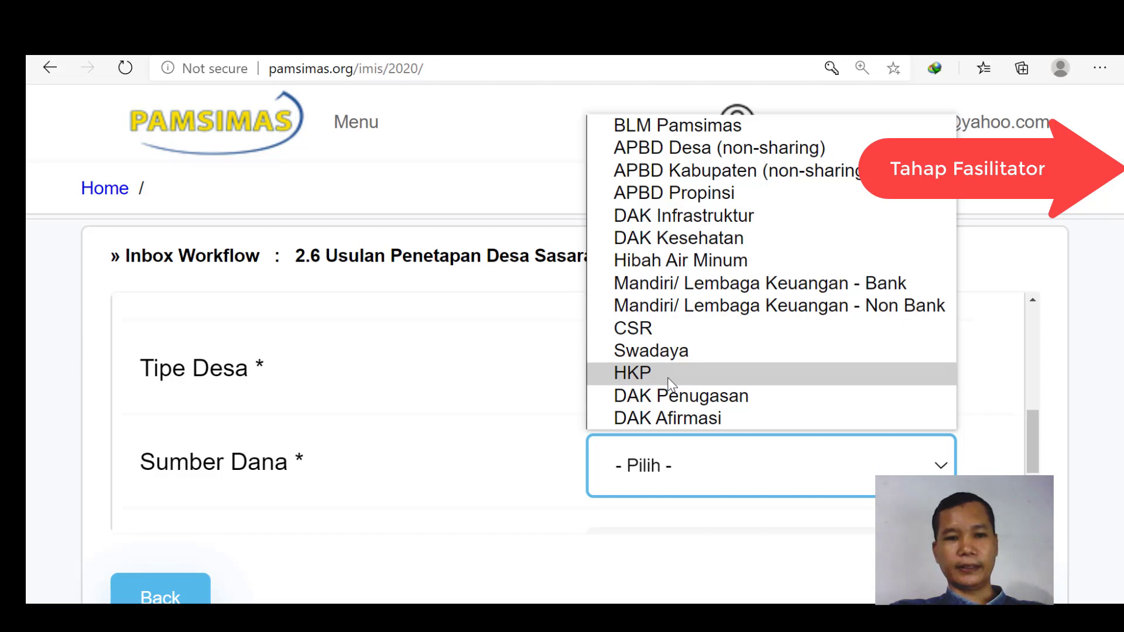
pyautogui.click(413, 472)
# Step: Review the APBN/APBD options and the Catatan field, and go back to the village's activity list without saving
pyautogui.scroll(-2, 413, 472)
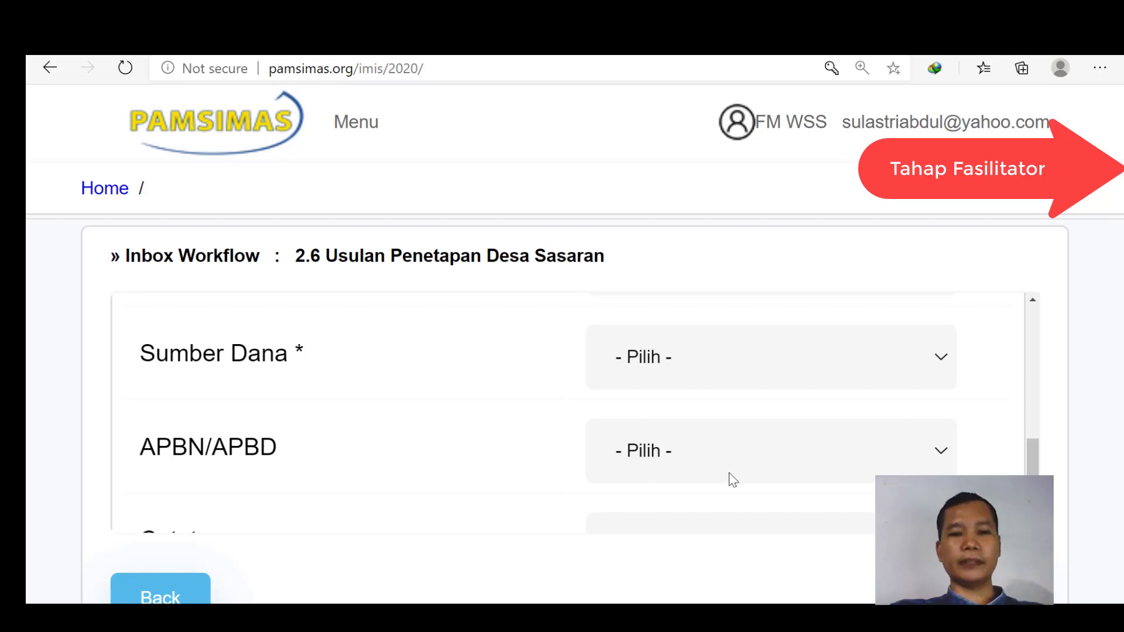
pyautogui.click(745, 458)
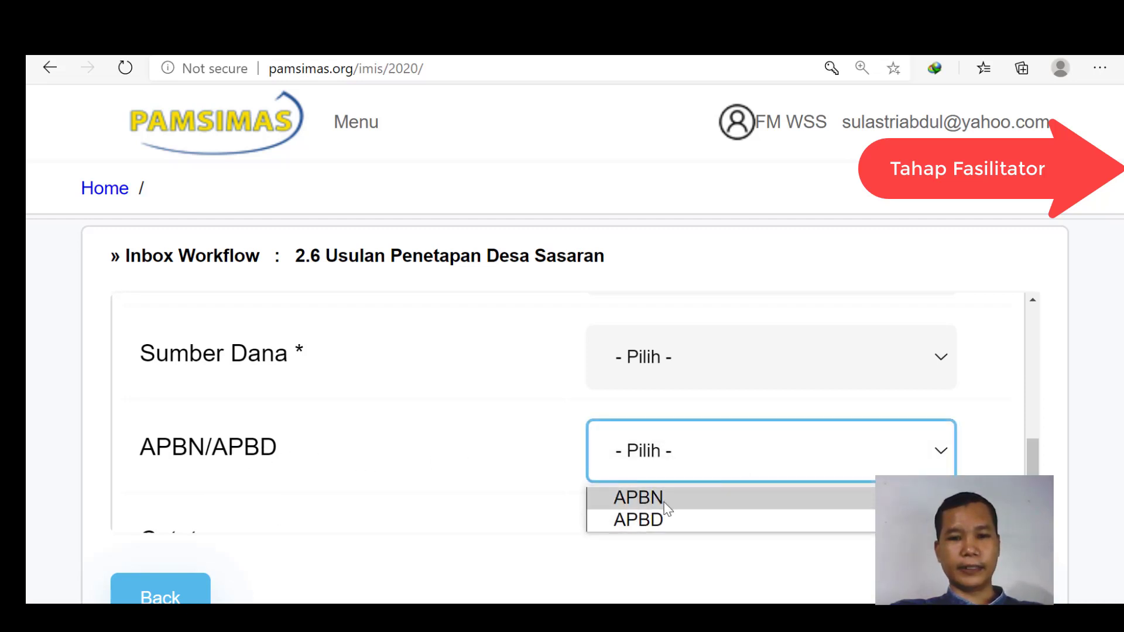
pyautogui.click(466, 481)
pyautogui.scroll(-1, 467, 481)
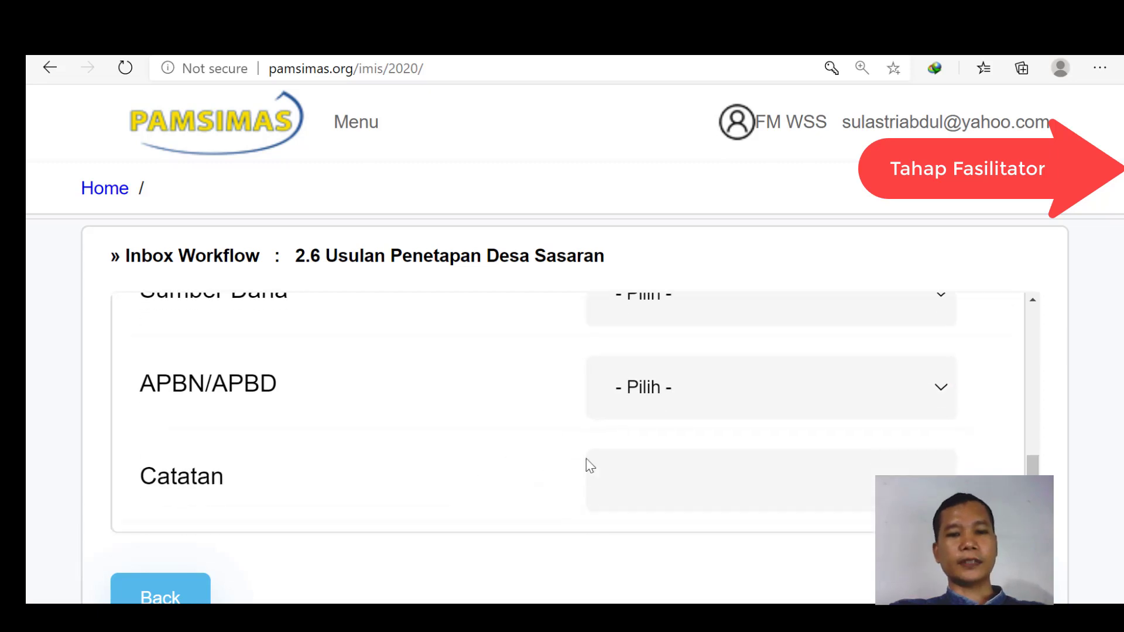
pyautogui.click(660, 469)
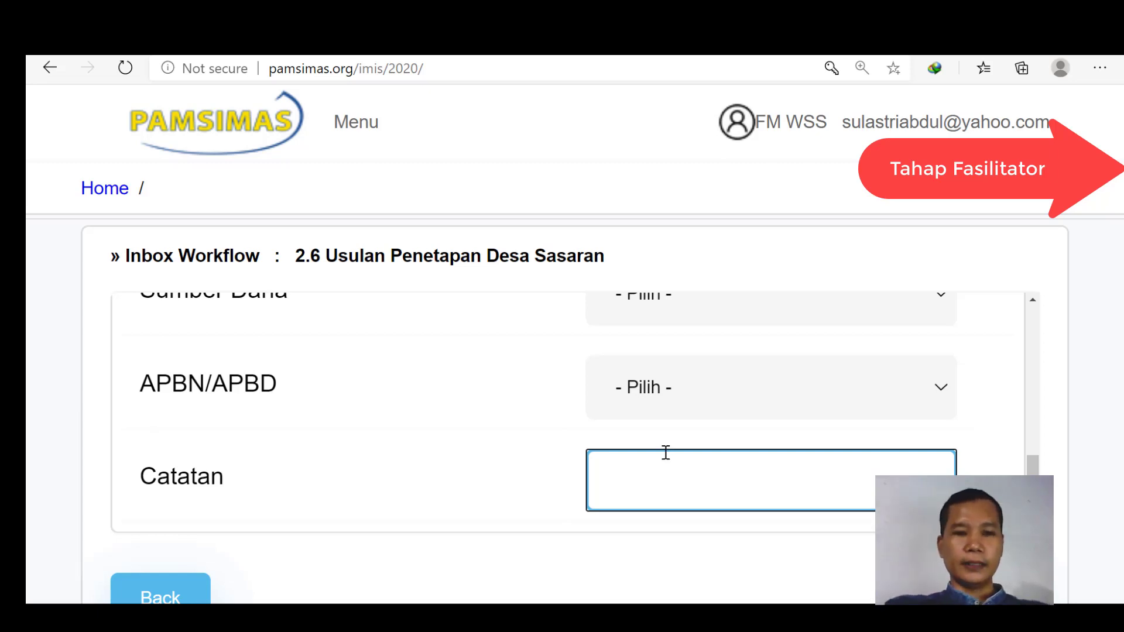
pyautogui.scroll(5, 666, 452)
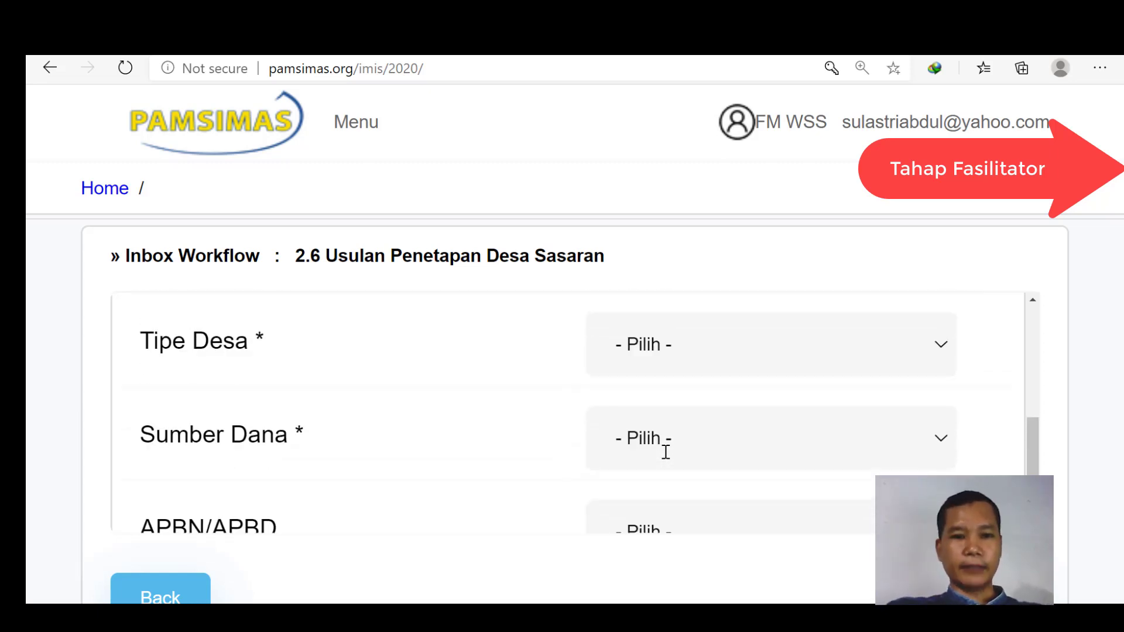
pyautogui.scroll(-5, 666, 451)
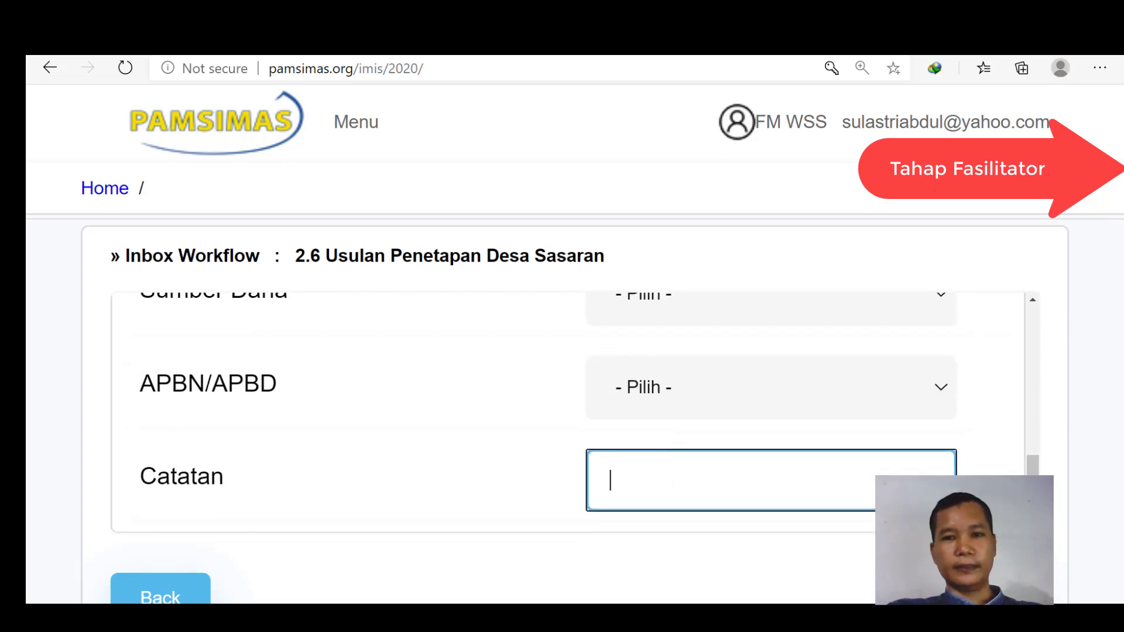
pyautogui.click(151, 596)
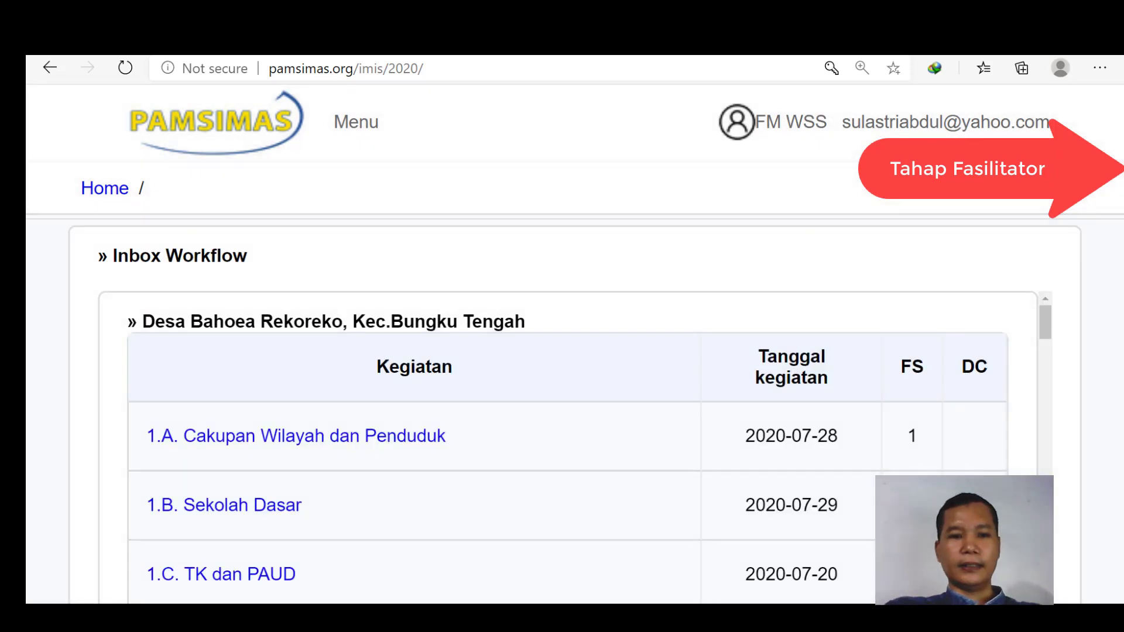
# Step: Reopen activity 2.6 Usulan Penetapan Desa Sasaran and examine the village's SK Bupati data and the attachment list under Input Data Lampiran
pyautogui.scroll(-15, 524, 455)
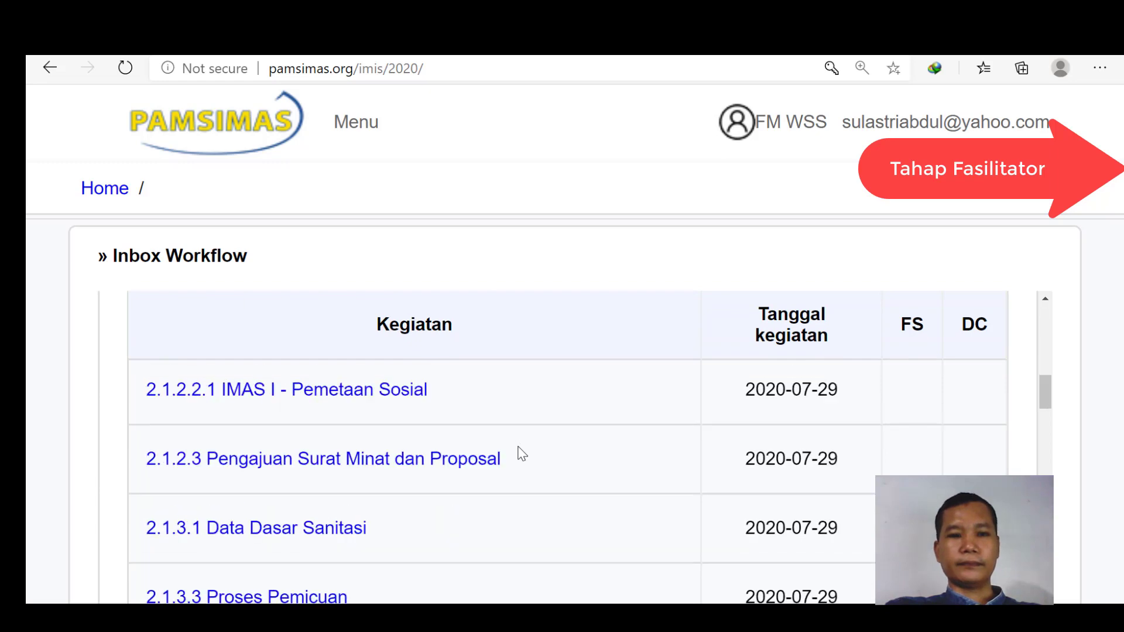
pyautogui.scroll(-20, 522, 455)
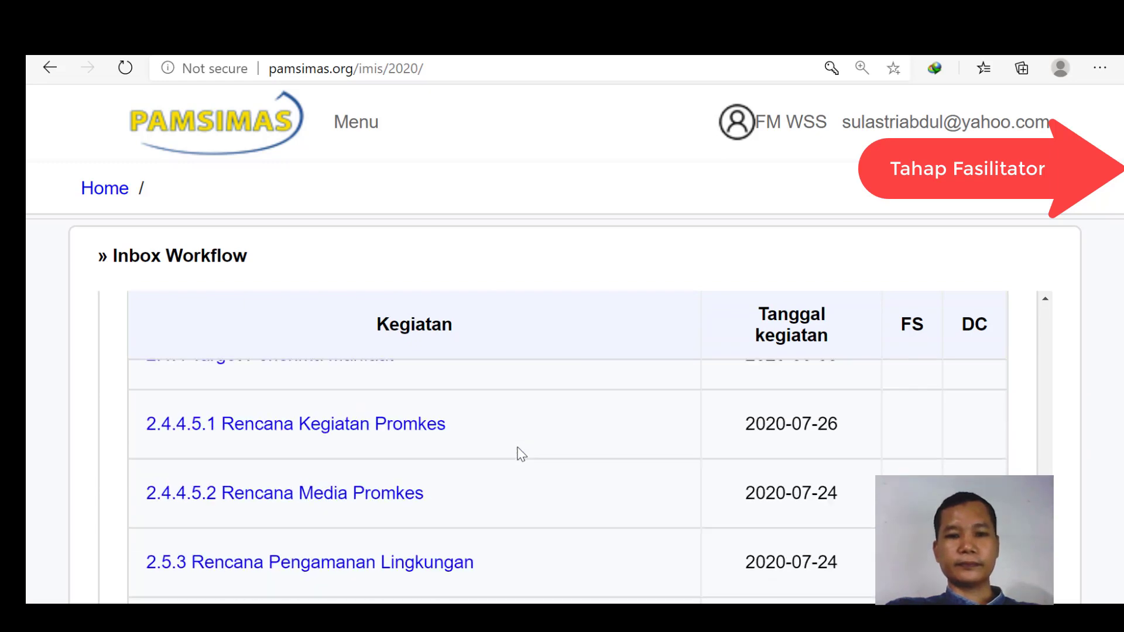
pyautogui.click(403, 586)
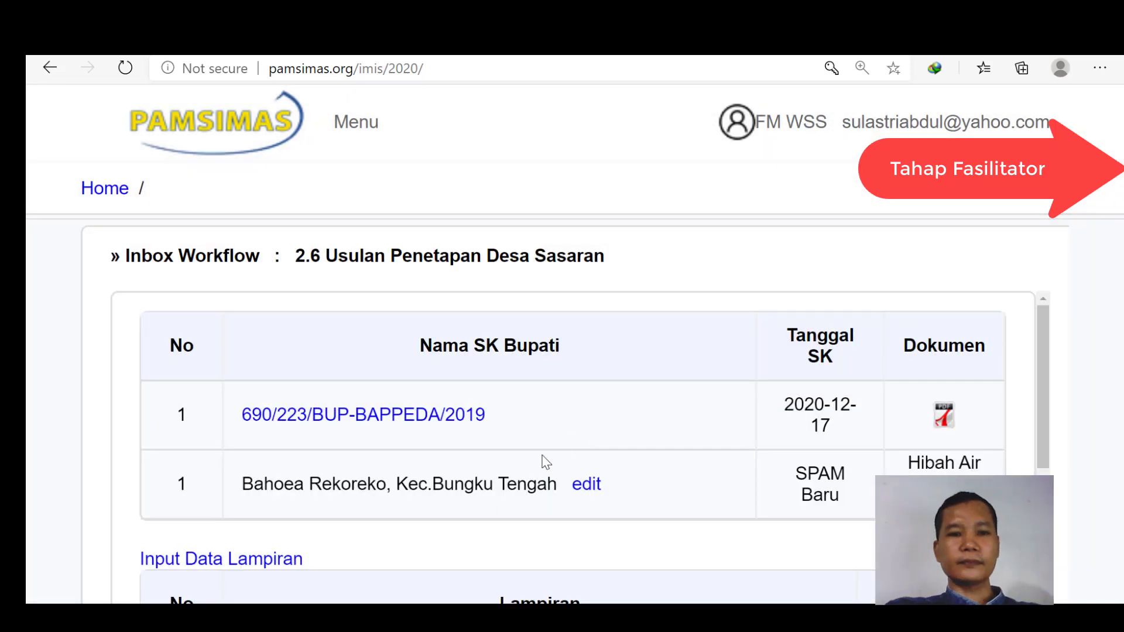
pyautogui.scroll(-1, 410, 481)
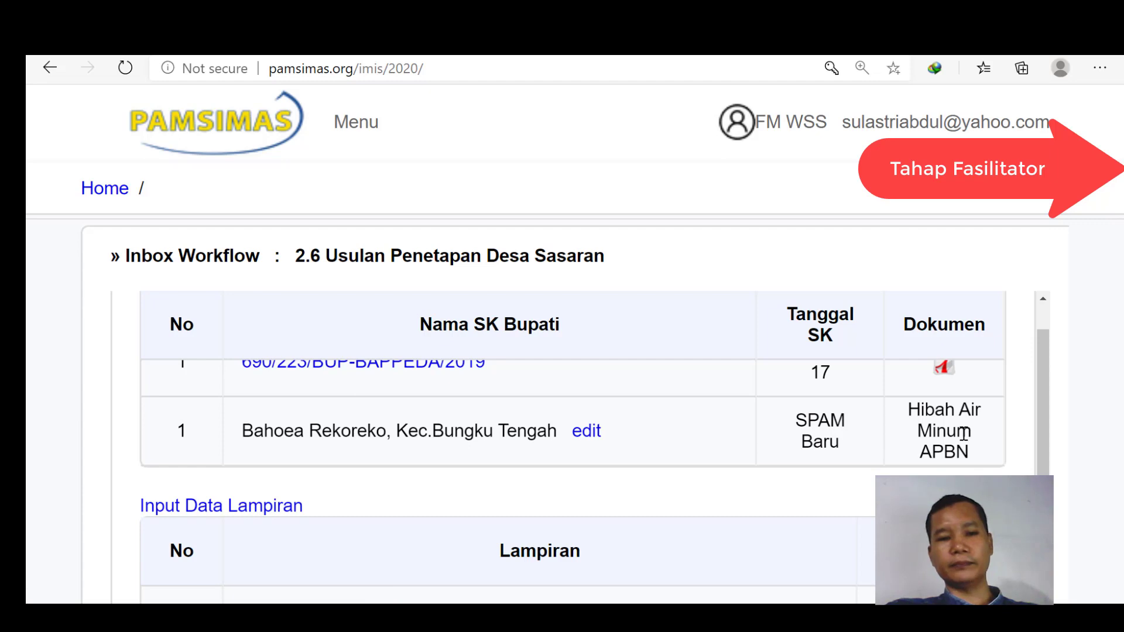
pyautogui.scroll(-2, 748, 467)
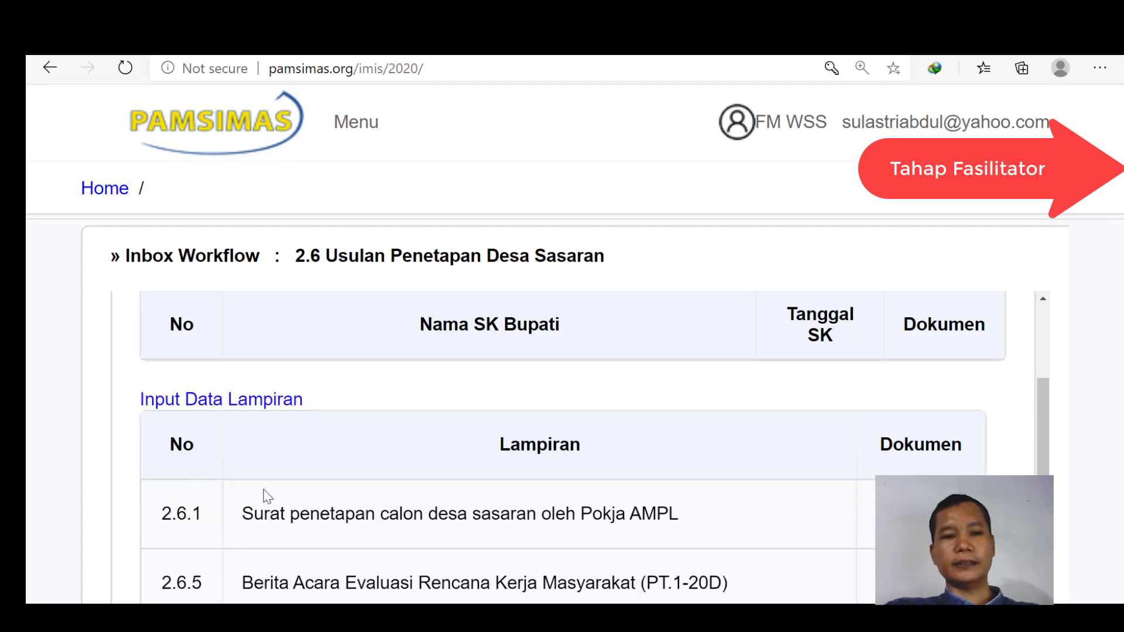
pyautogui.scroll(-2, 235, 427)
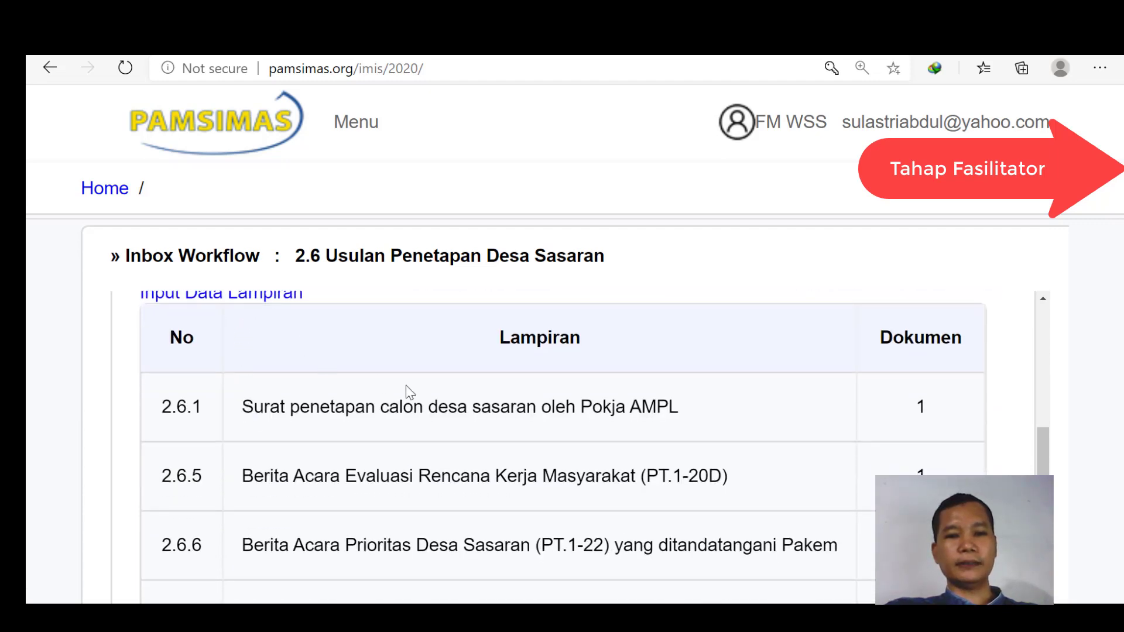